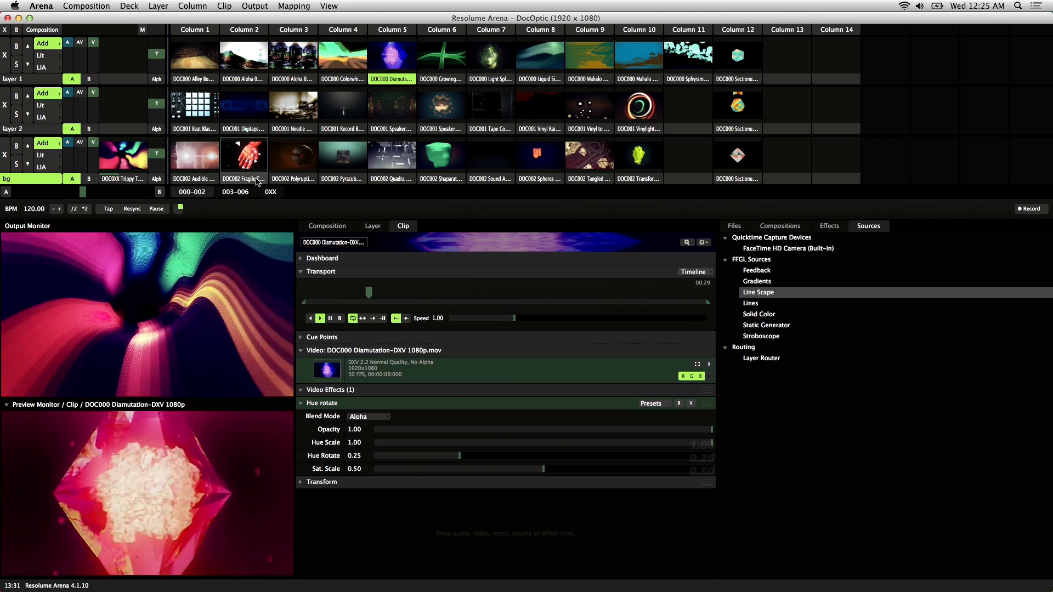
# Step: Trigger the DOC002 Fragile Touch clip on the bg layer and expand its Transport and Cue Points settings
pyautogui.click(243, 161)
pyautogui.click(243, 161)
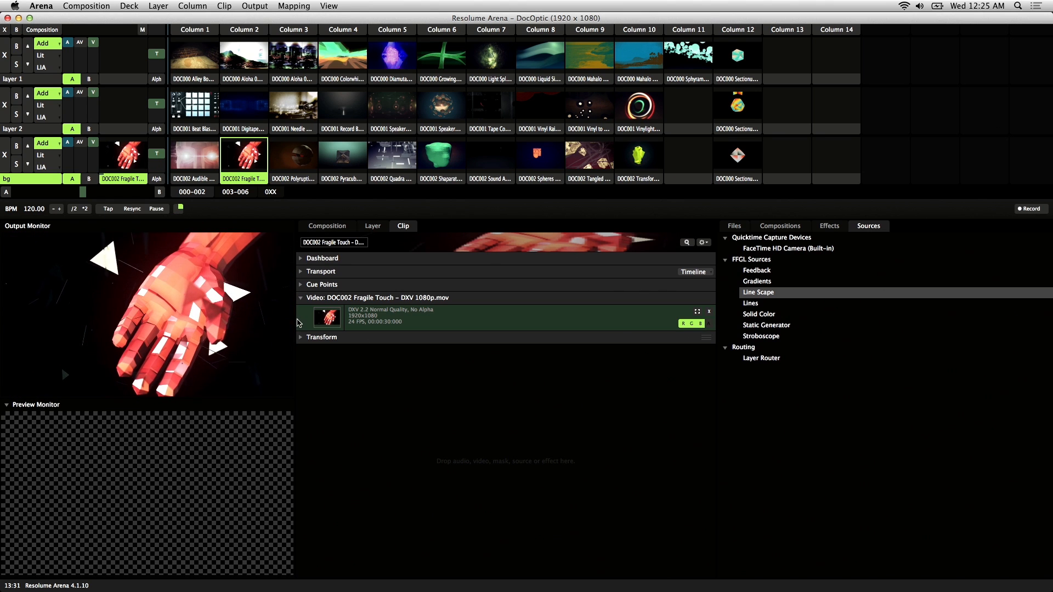
pyautogui.click(368, 227)
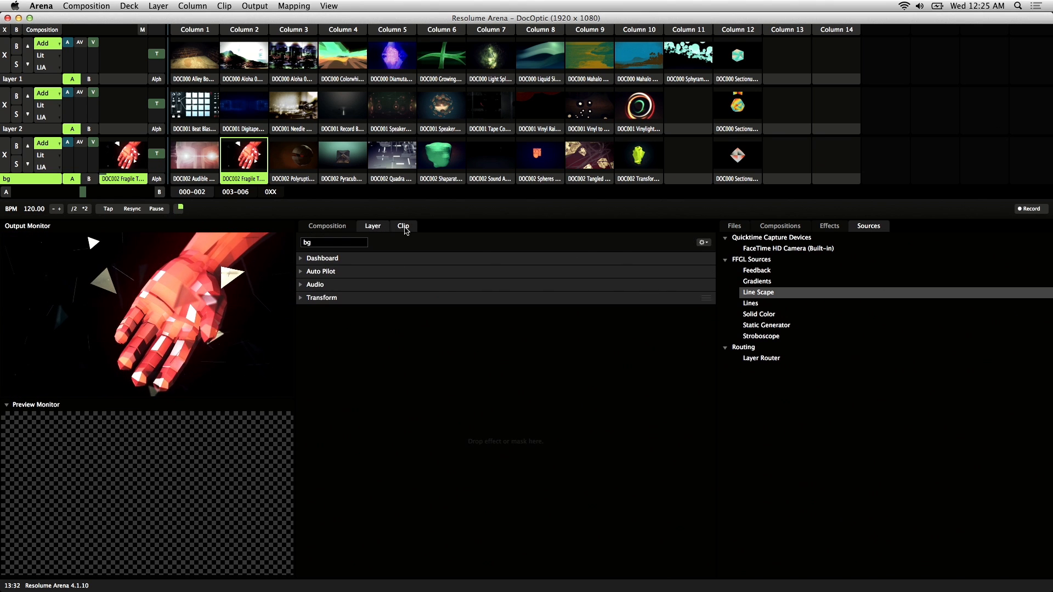
pyautogui.click(404, 227)
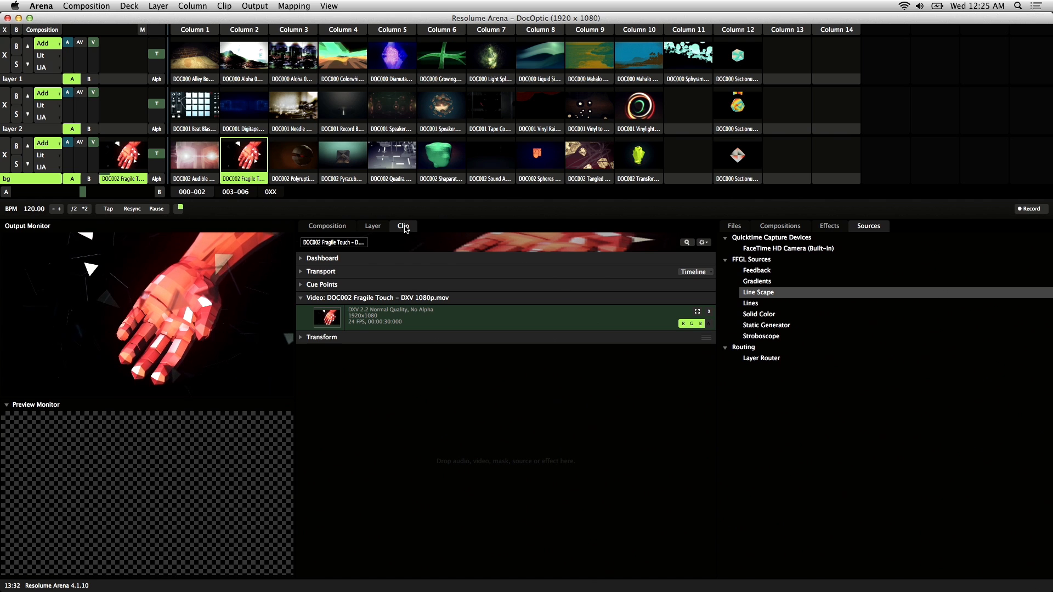
pyautogui.click(323, 272)
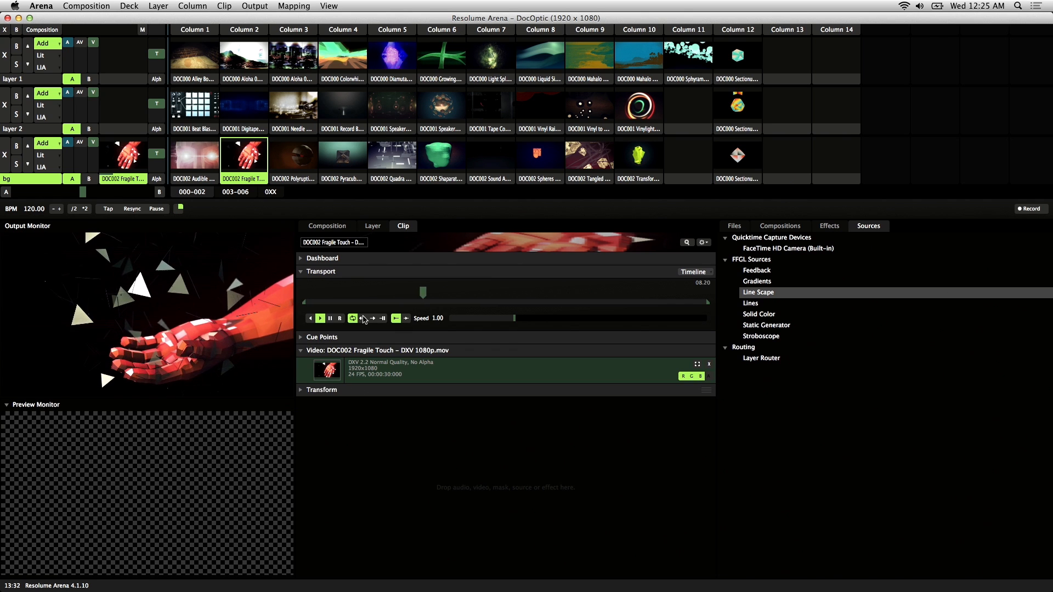
pyautogui.click(305, 338)
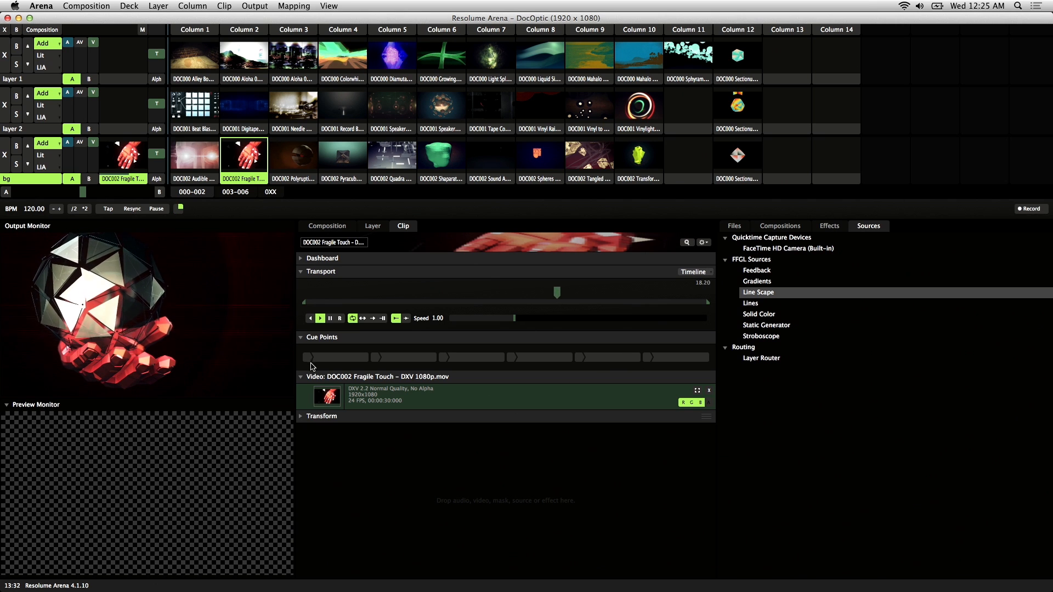
# Step: Set the first four cue points at positions from the clip's start to near its end, and resume forward playback
pyautogui.click(377, 358)
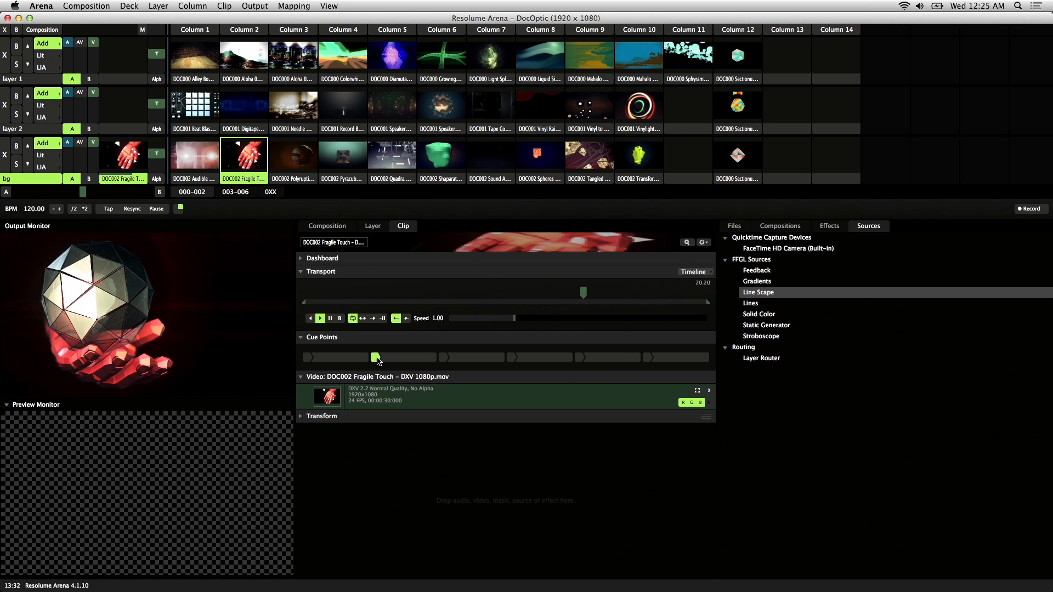
pyautogui.click(306, 358)
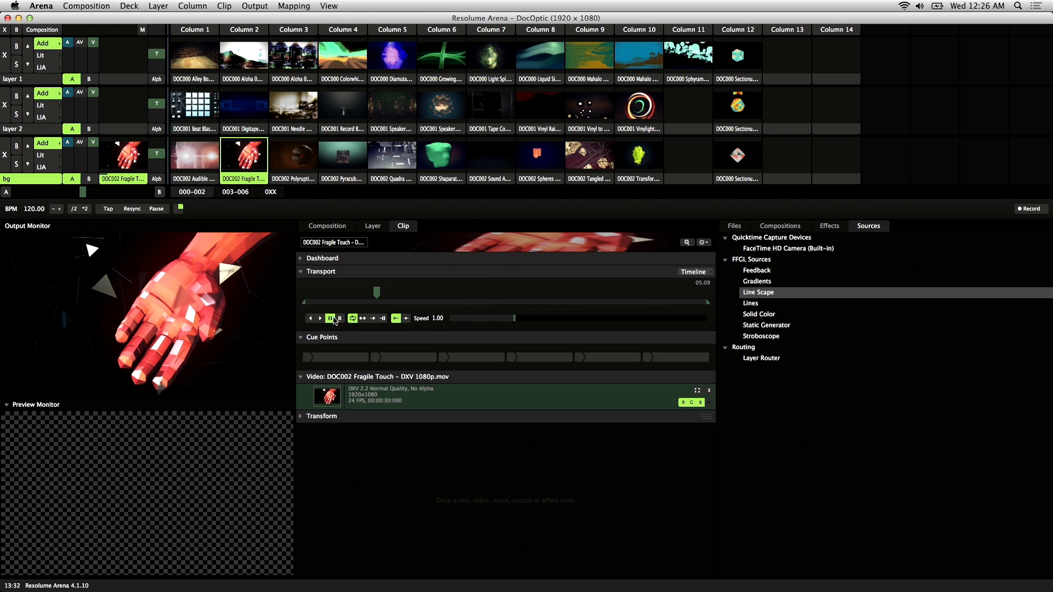
pyautogui.moveTo(378, 295); pyautogui.dragTo(288, 297)
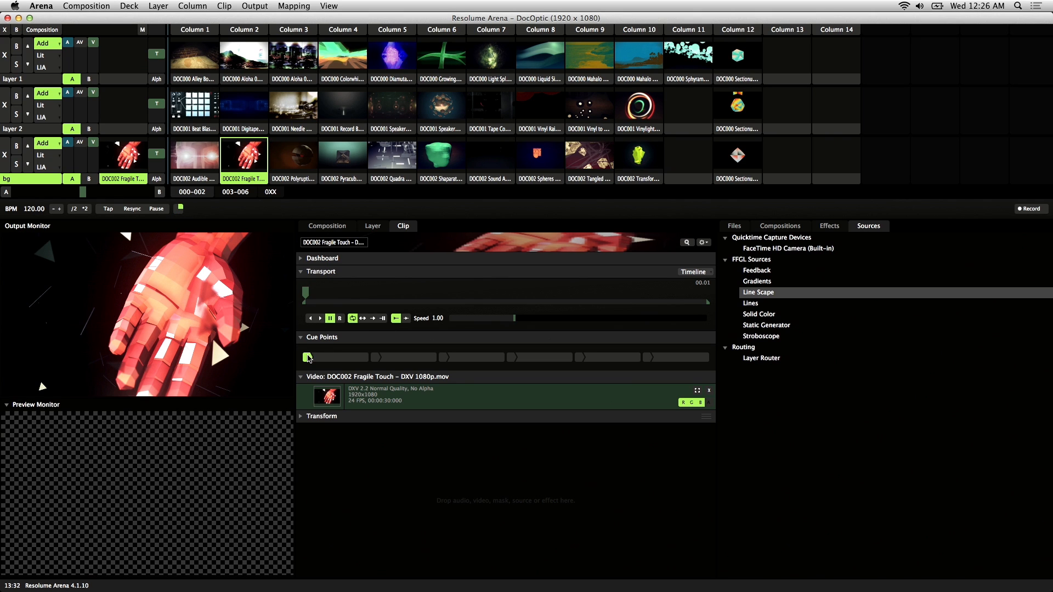
pyautogui.moveTo(320, 296); pyautogui.dragTo(694, 302)
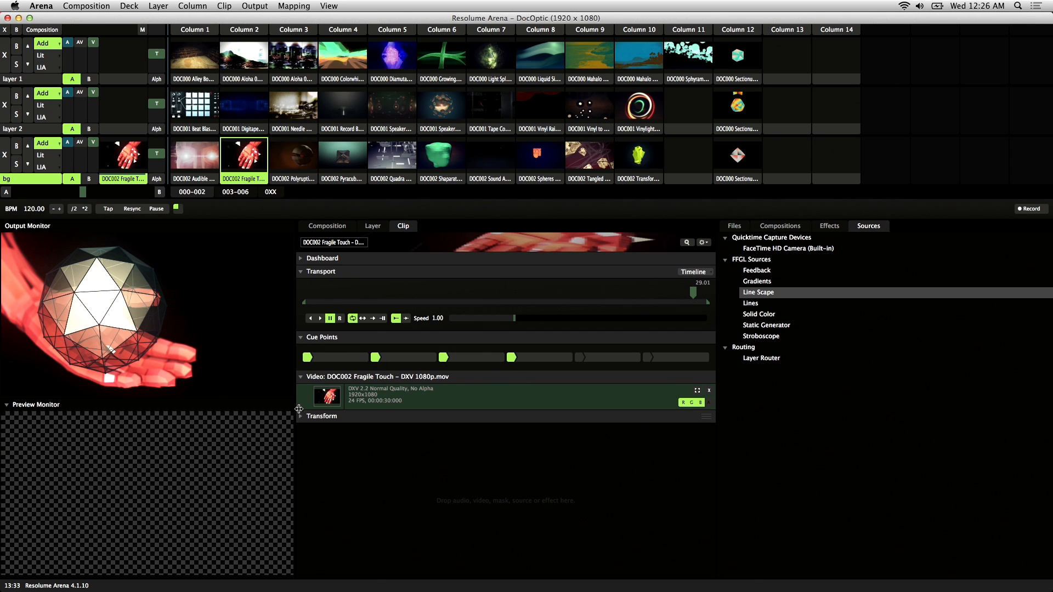
pyautogui.click(321, 318)
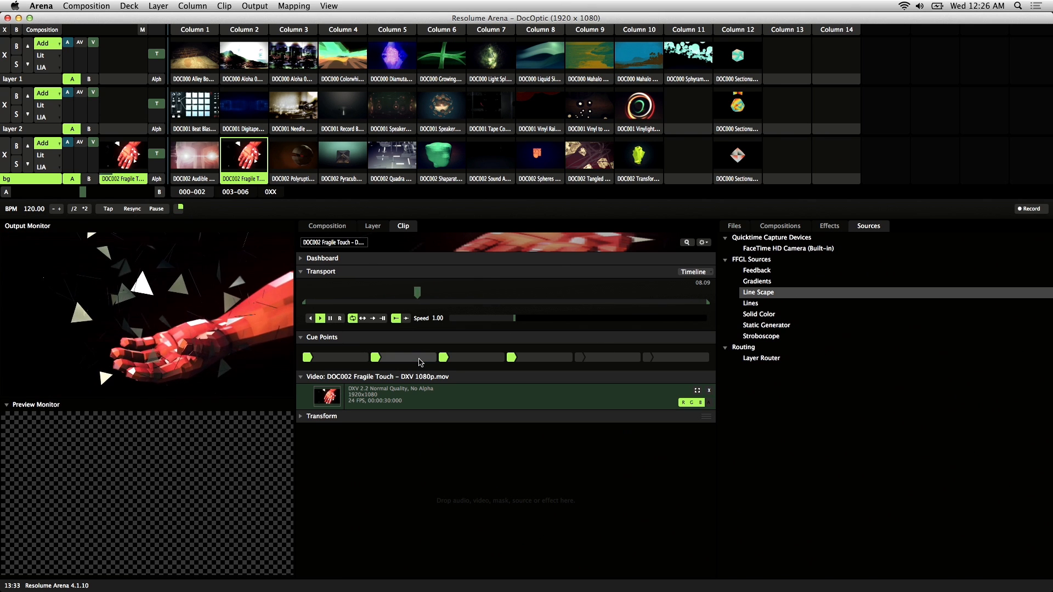
# Step: Trigger each of the four cue points in order to test jumping through the clip
pyautogui.click(352, 360)
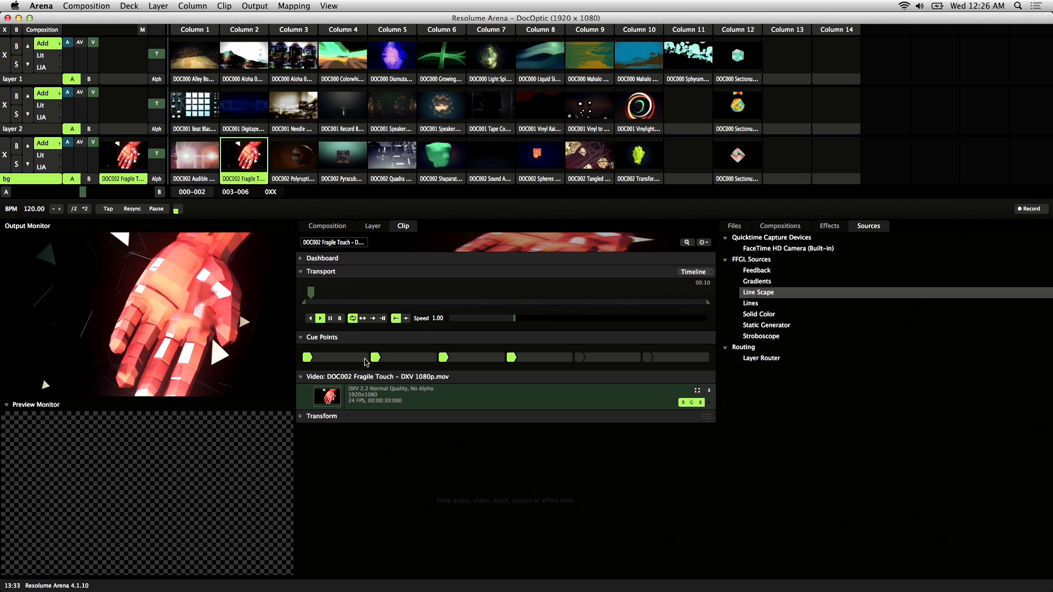
pyautogui.click(411, 361)
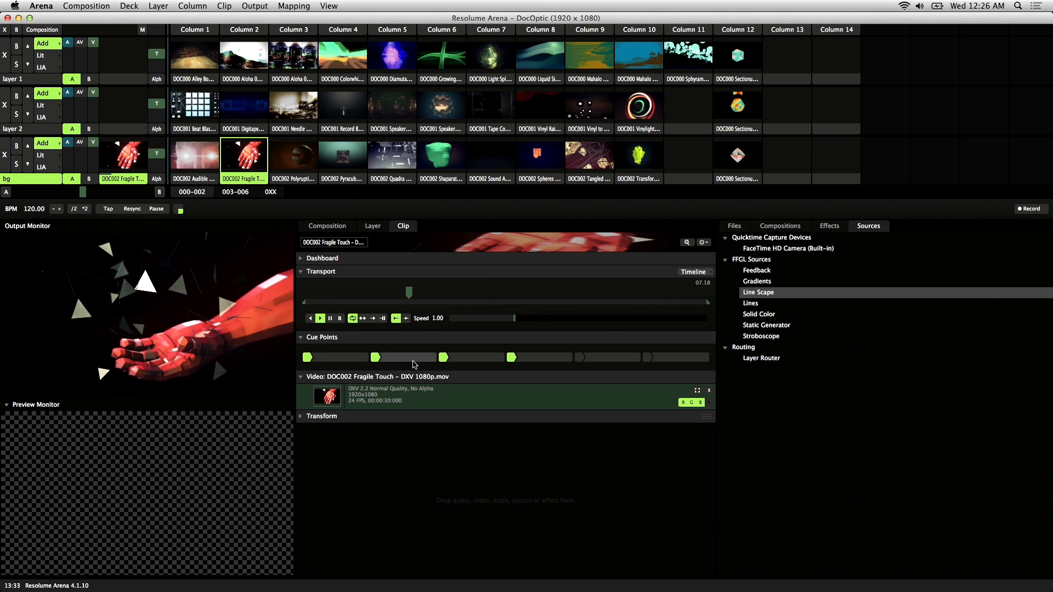
pyautogui.click(483, 360)
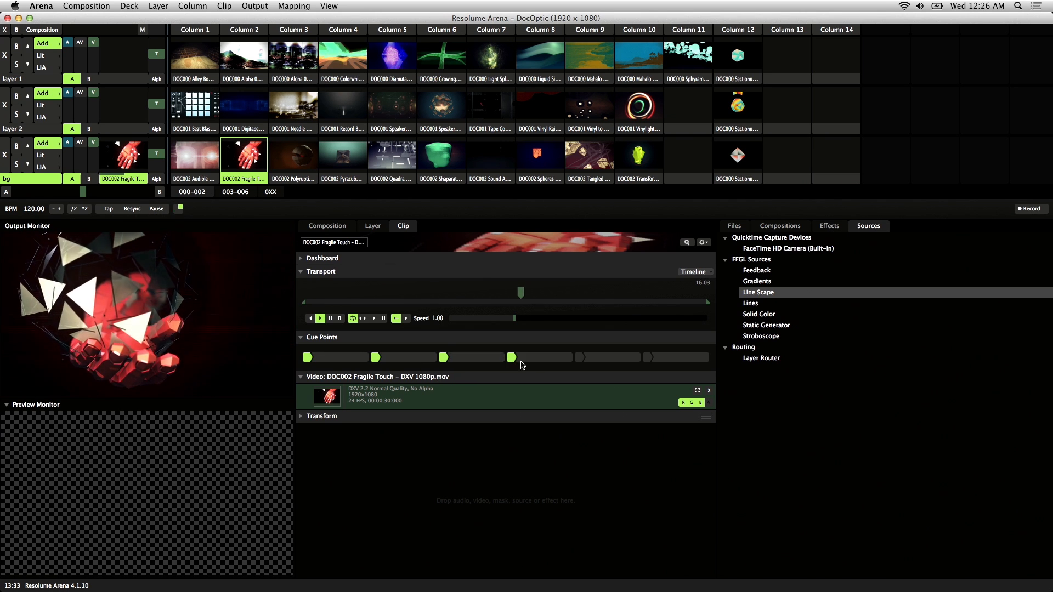
pyautogui.click(540, 363)
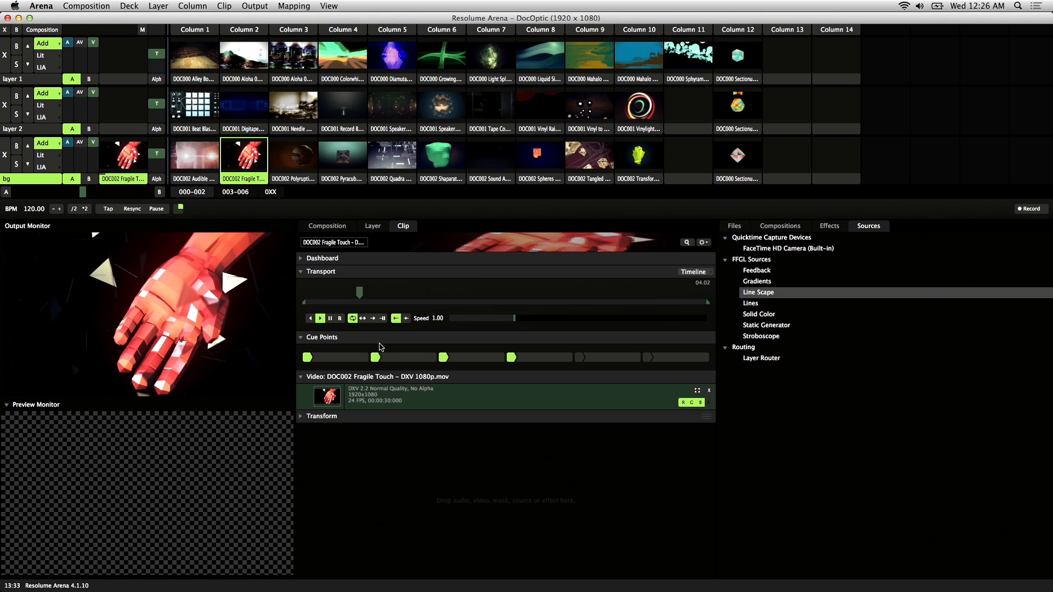
# Step: Set a fifth cue point partway through the clip while it plays, and test jumping to it
pyautogui.moveTo(369, 294); pyautogui.dragTo(473, 305)
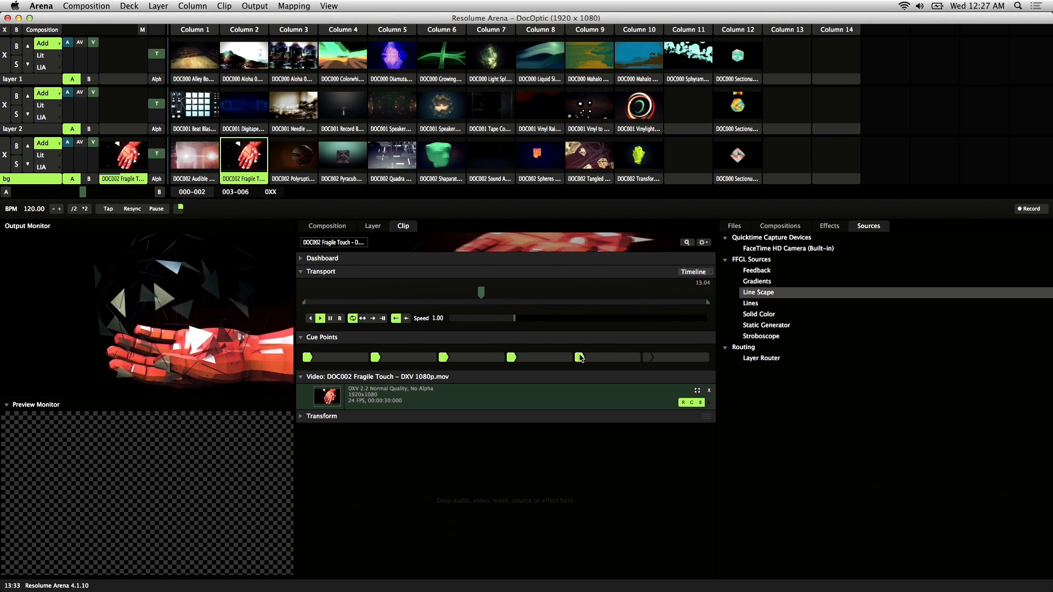
pyautogui.click(610, 362)
pyautogui.click(622, 360)
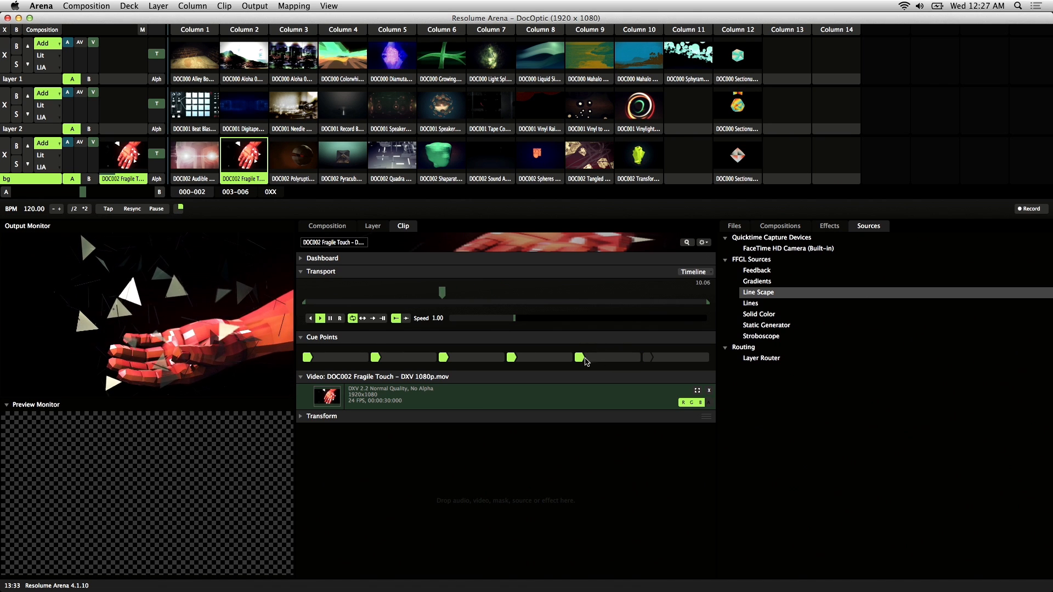
pyautogui.click(628, 364)
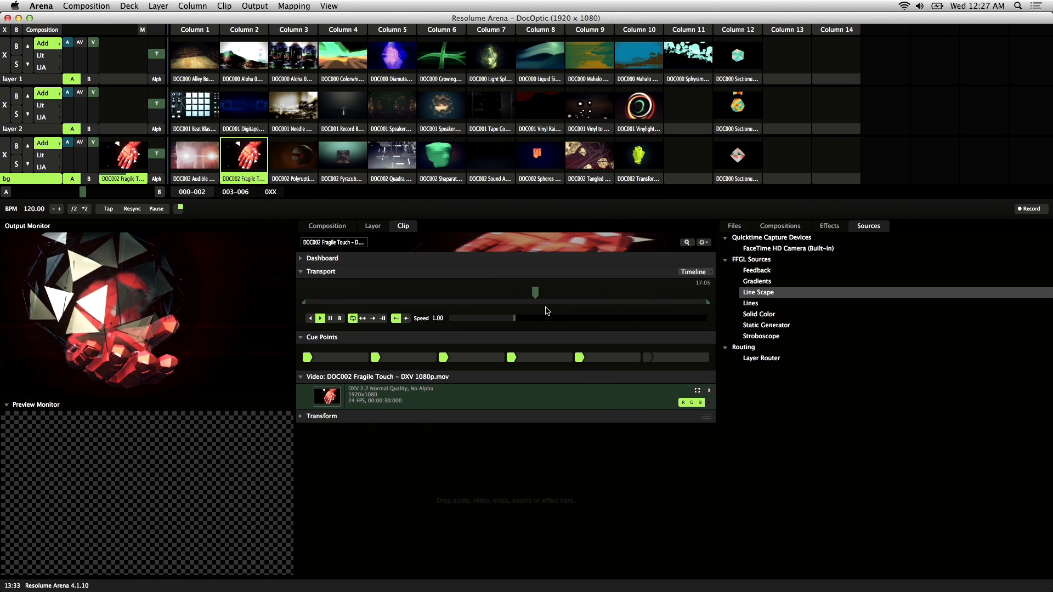
pyautogui.click(355, 299)
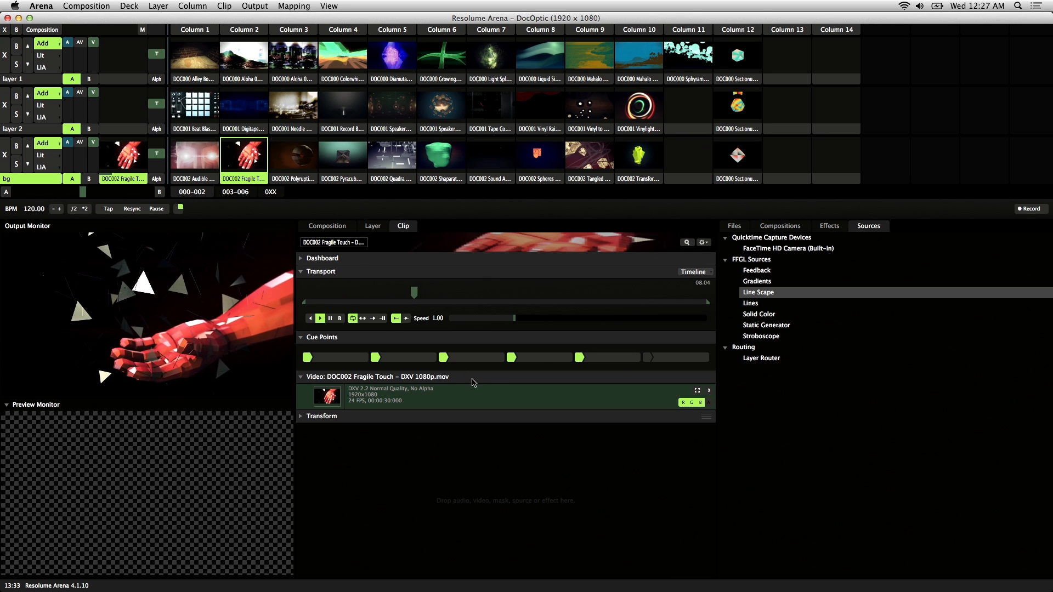
# Step: Assign the composition keyboard shortcuts Q, W, E, R, T and Y to the six cue point slots in order
pyautogui.click(291, 6)
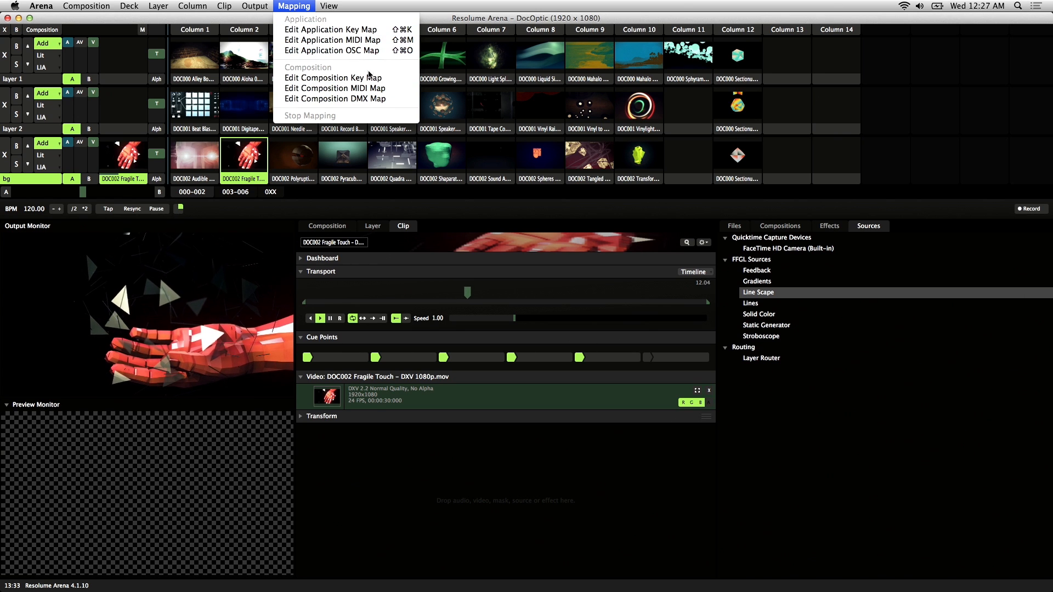
pyautogui.click(370, 78)
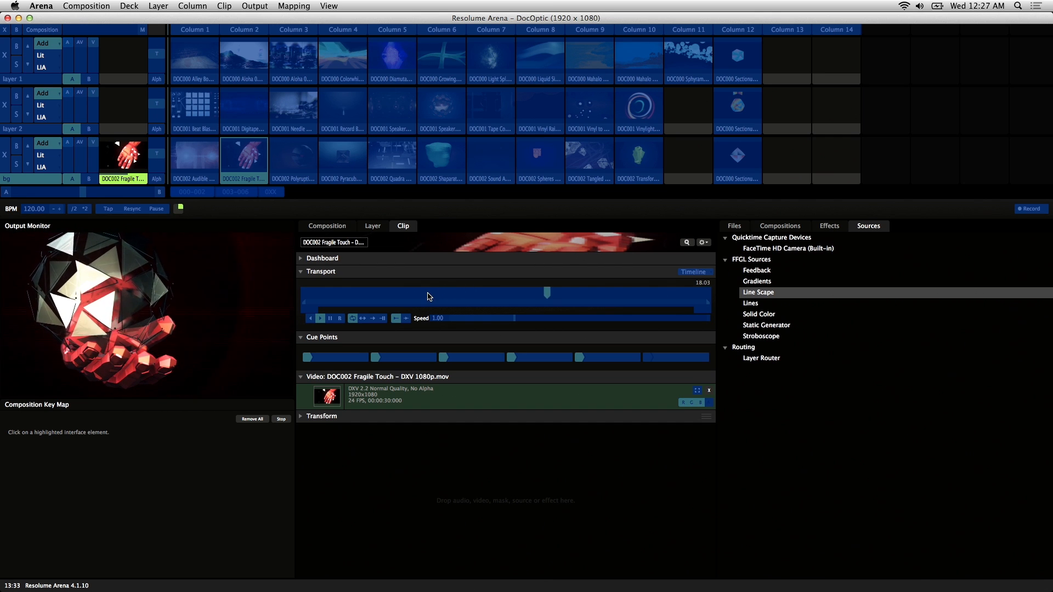
pyautogui.click(347, 362)
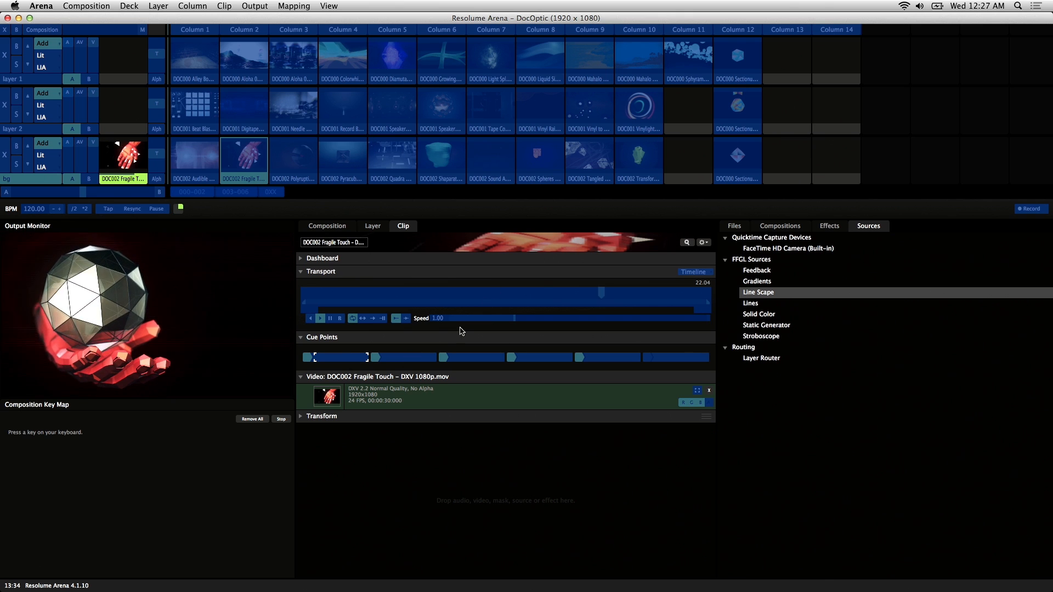
pyautogui.press('q')
pyautogui.click(415, 357)
pyautogui.press('w')
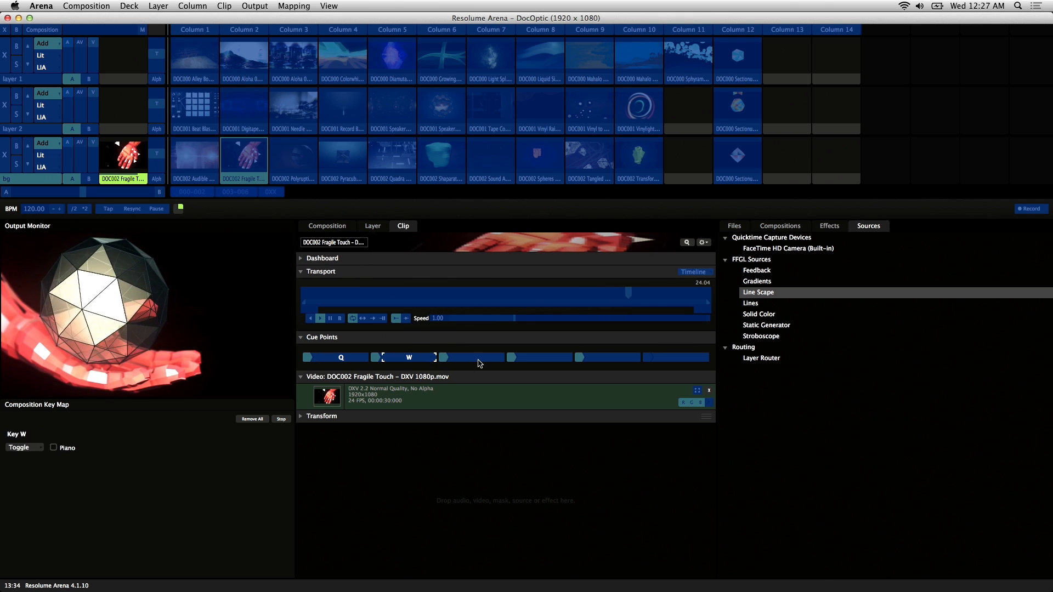
pyautogui.click(477, 359)
pyautogui.press('e')
pyautogui.click(545, 358)
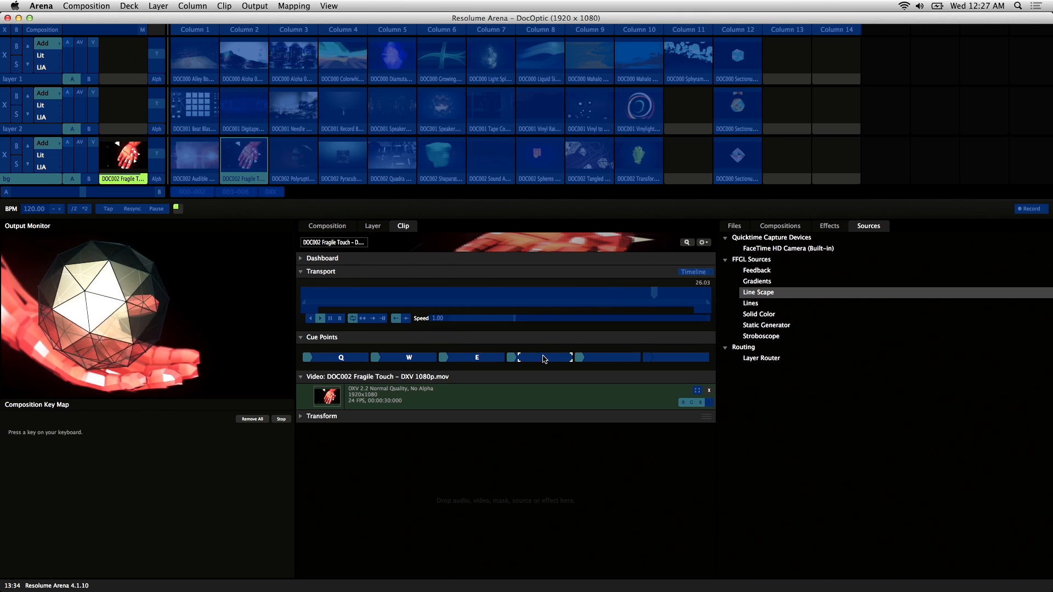
pyautogui.press('r')
pyautogui.click(618, 360)
pyautogui.press('t')
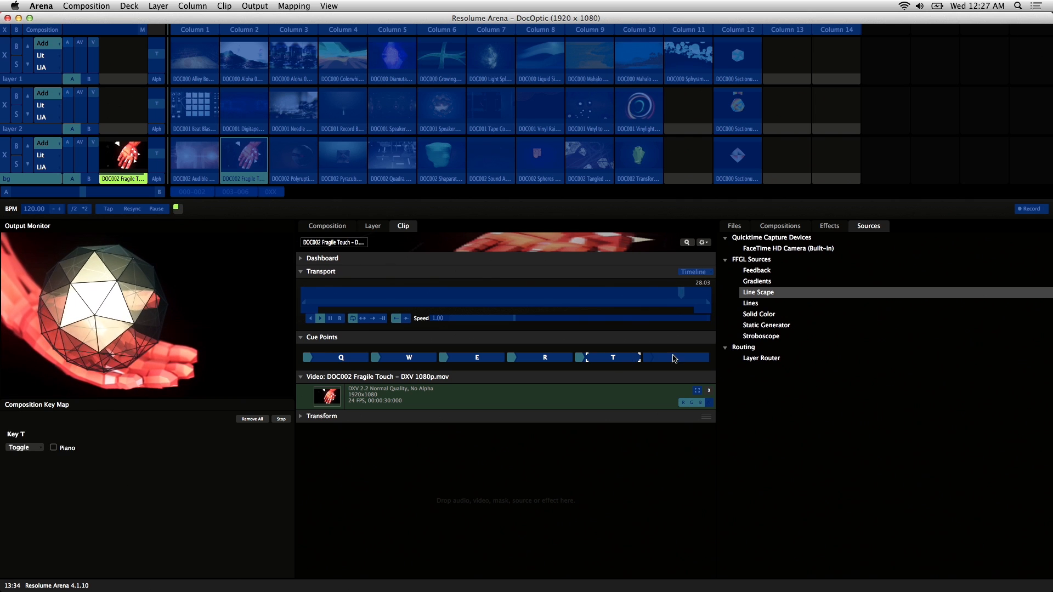
pyautogui.click(683, 359)
pyautogui.press('y')
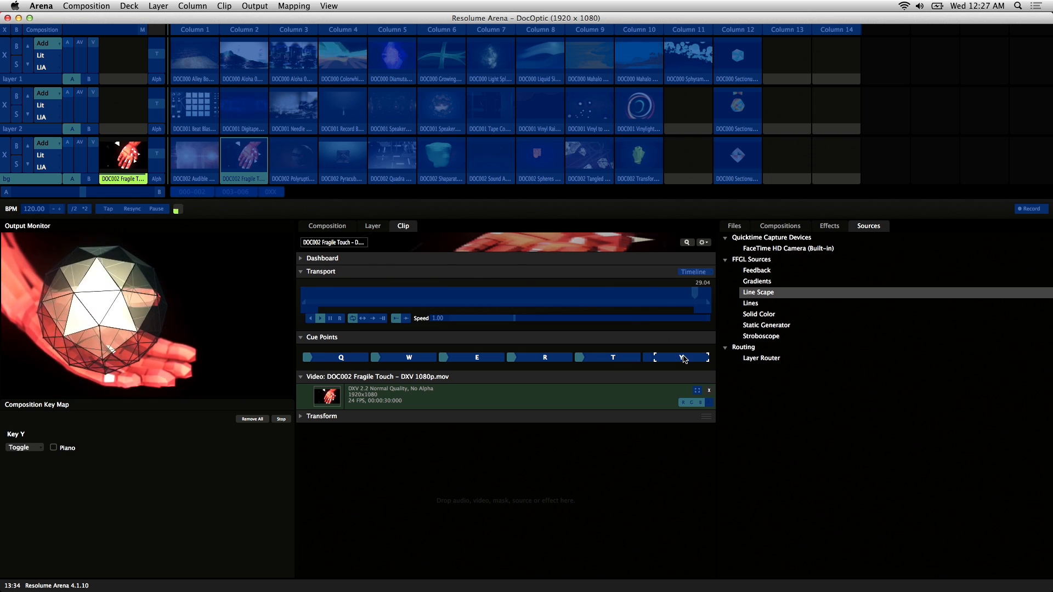
# Step: Clear the E shortcut from the third cue point and assign E to it again
pyautogui.click(477, 359)
pyautogui.rightClick(480, 360)
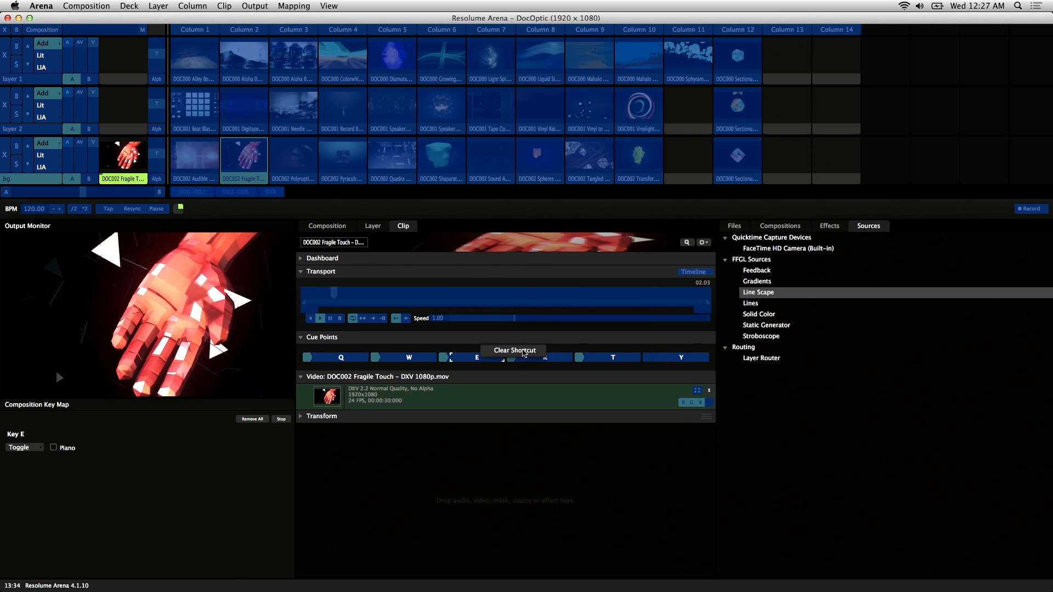
pyautogui.click(525, 351)
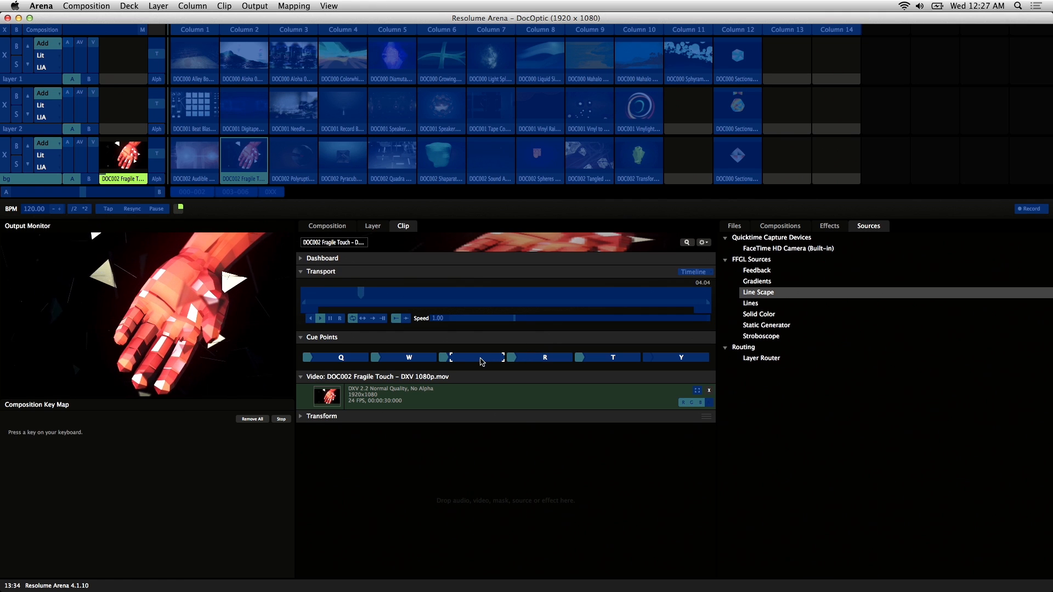
pyautogui.press('e')
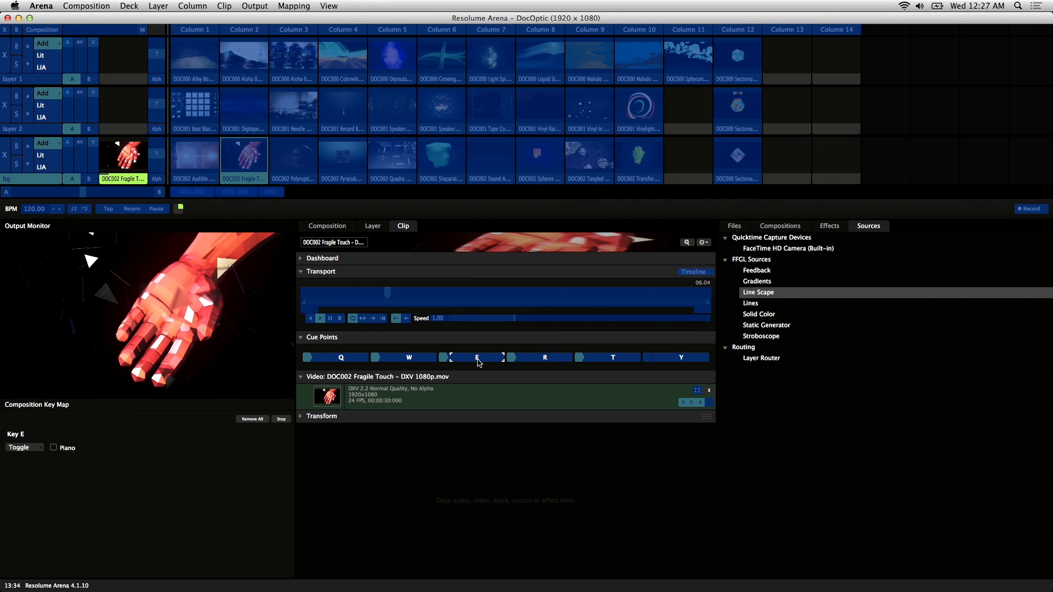
# Step: Leave composition key mapping and test the Q and W shortcuts by jumping between the first two cue points
pyautogui.click(294, 6)
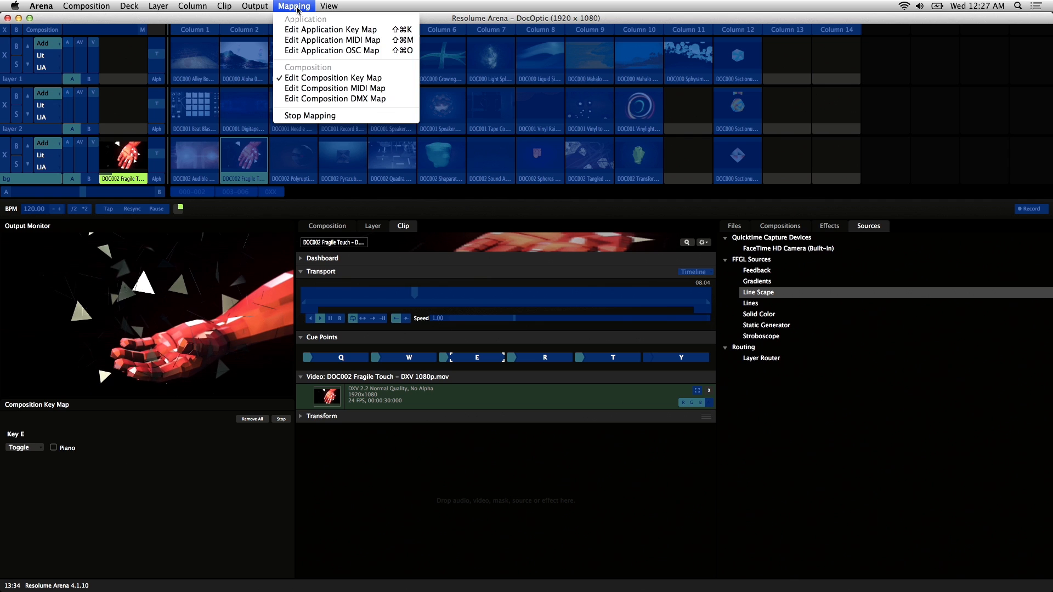
pyautogui.click(334, 78)
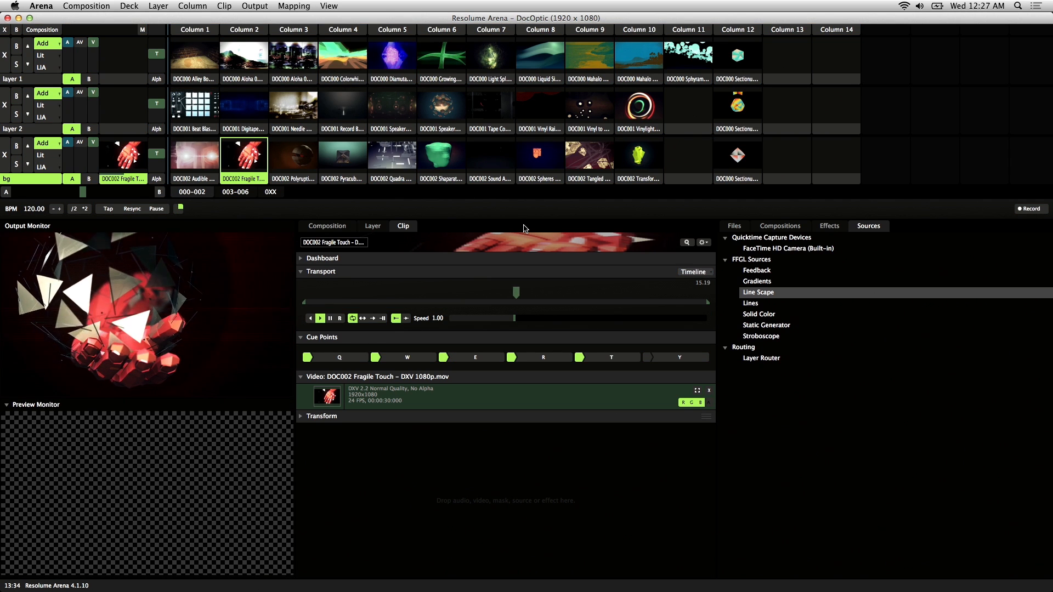
pyautogui.press('q')
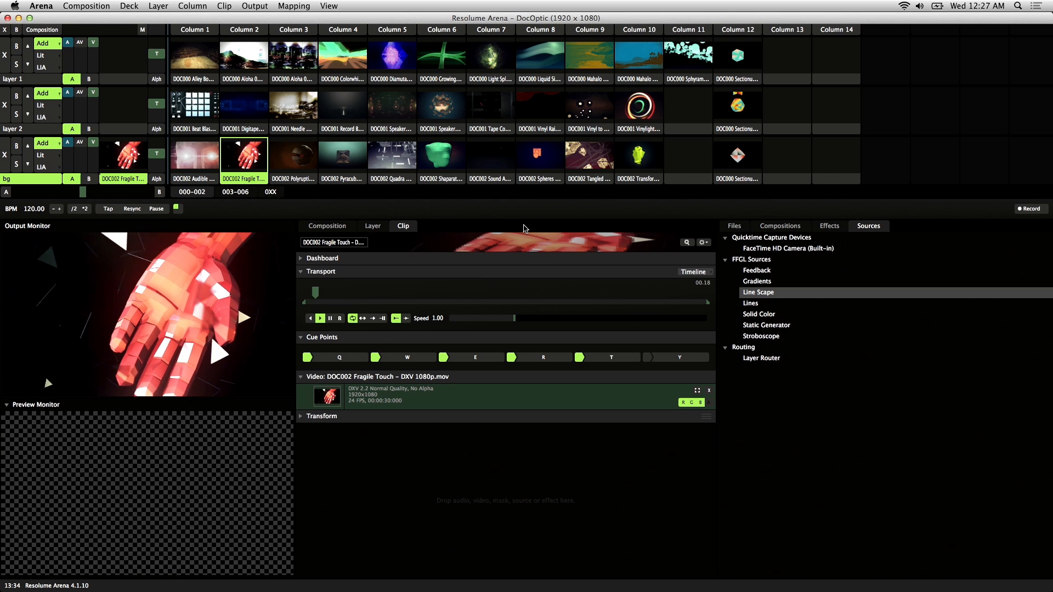
pyautogui.press('w')
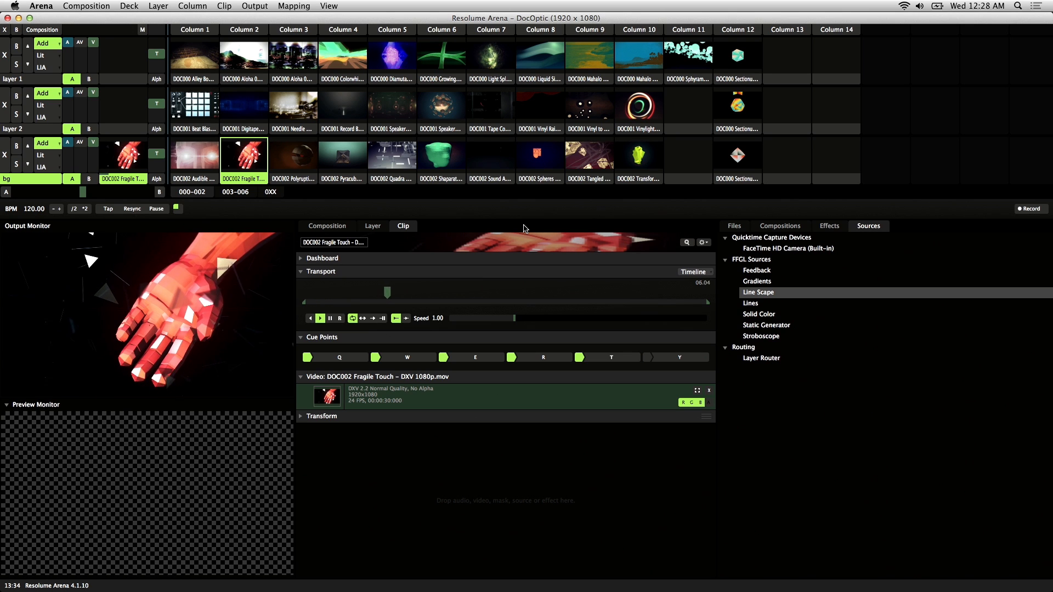
pyautogui.press('w')
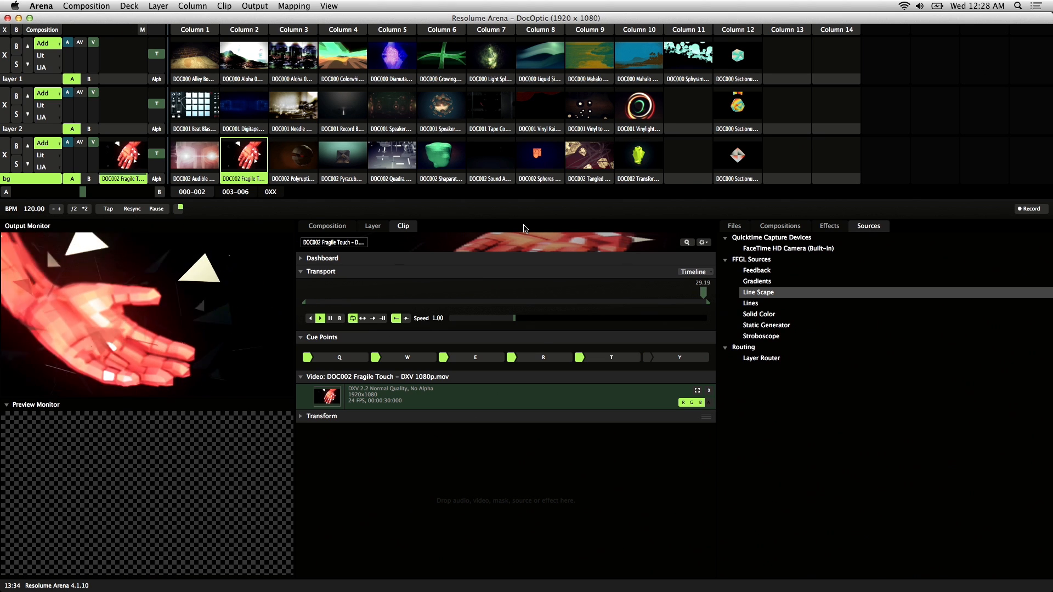
pyautogui.press('q')
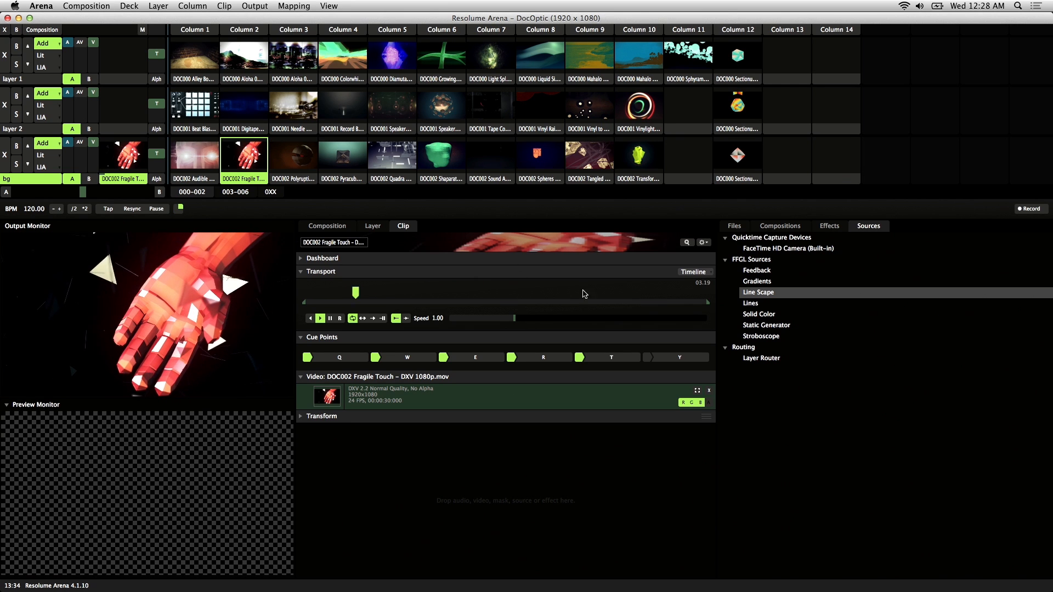
# Step: Switch the clip's transport mode from Timeline to BPM Sync
pyautogui.click(696, 286)
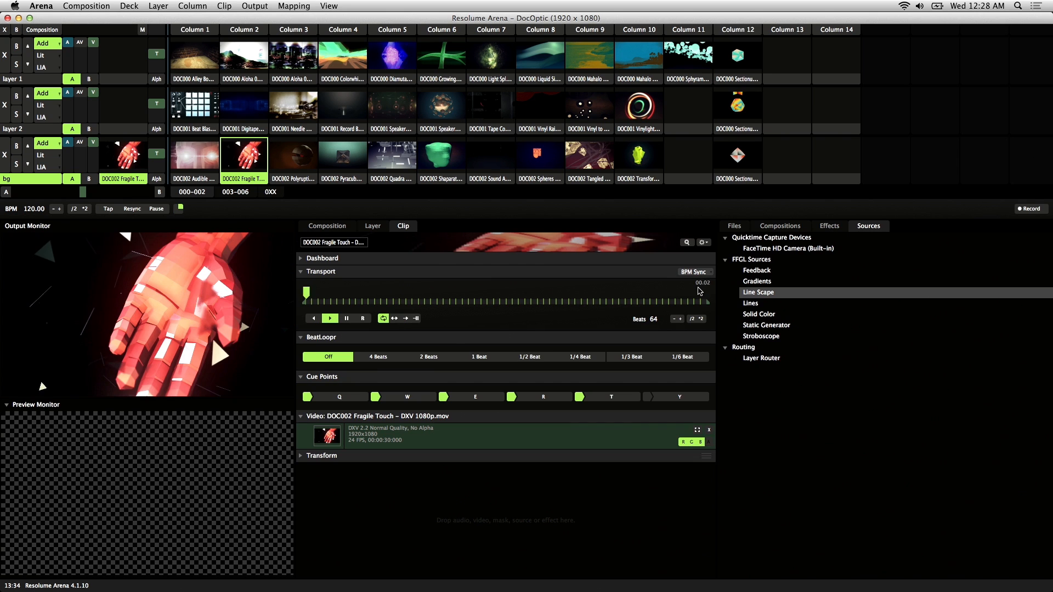
# Step: Switch the Fragile Touch clip to random playback and jump among its Q, W and R cue points
pyautogui.click(363, 318)
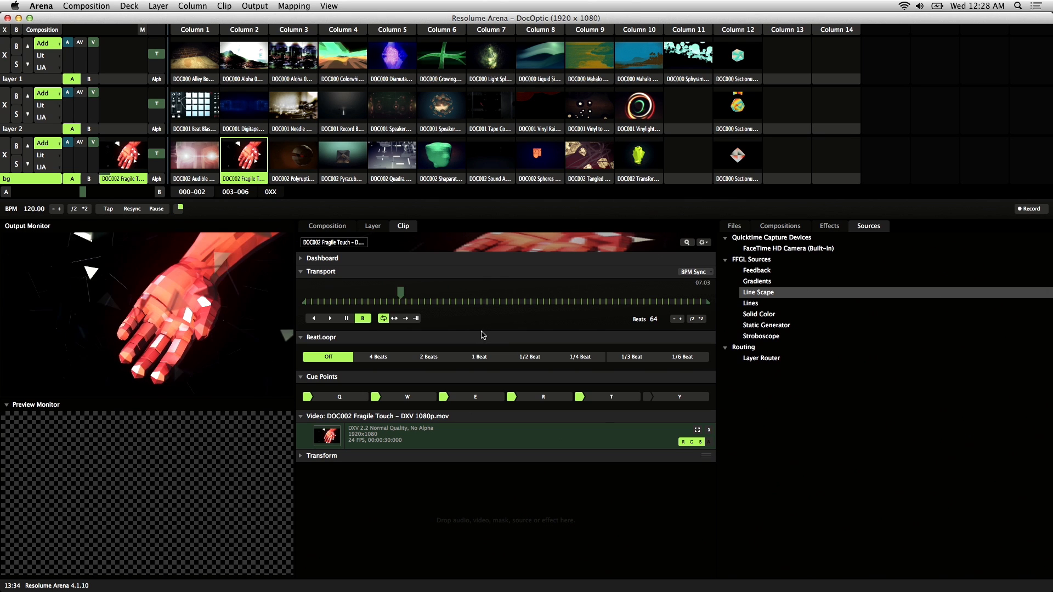
pyautogui.click(423, 401)
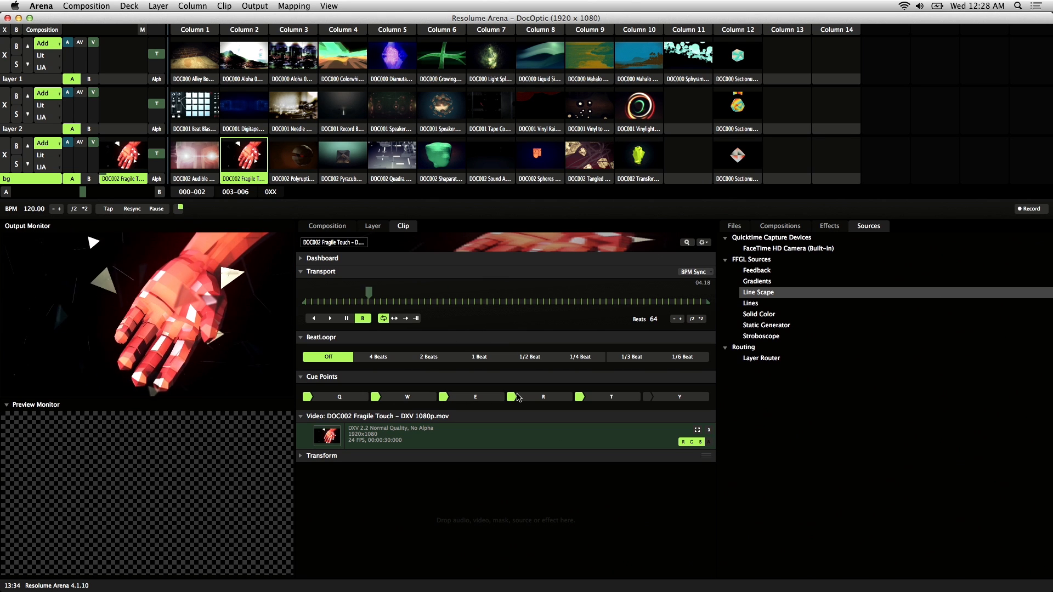
pyautogui.click(516, 401)
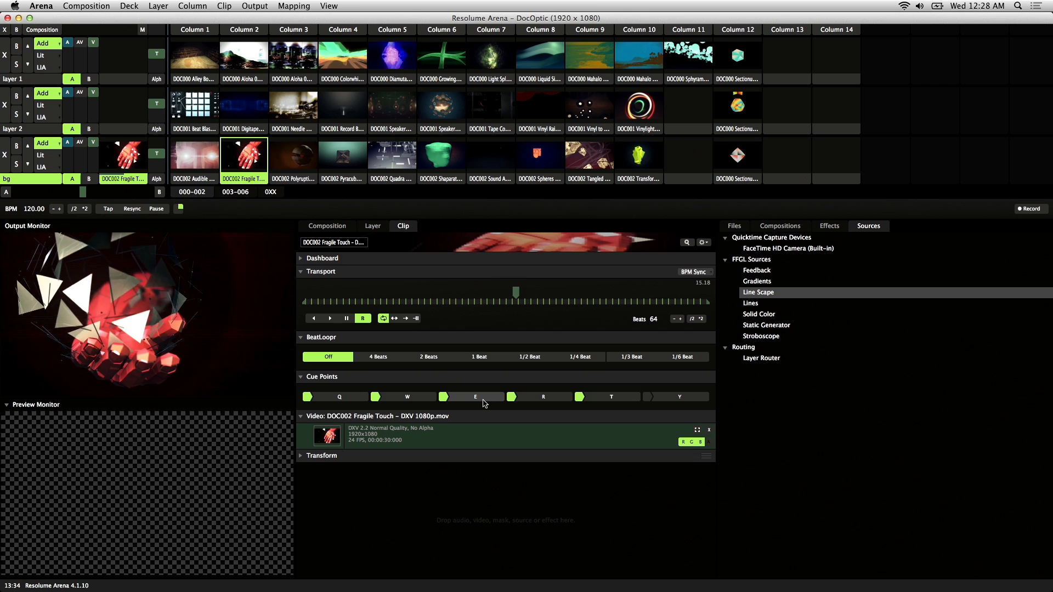
pyautogui.click(420, 401)
pyautogui.click(344, 400)
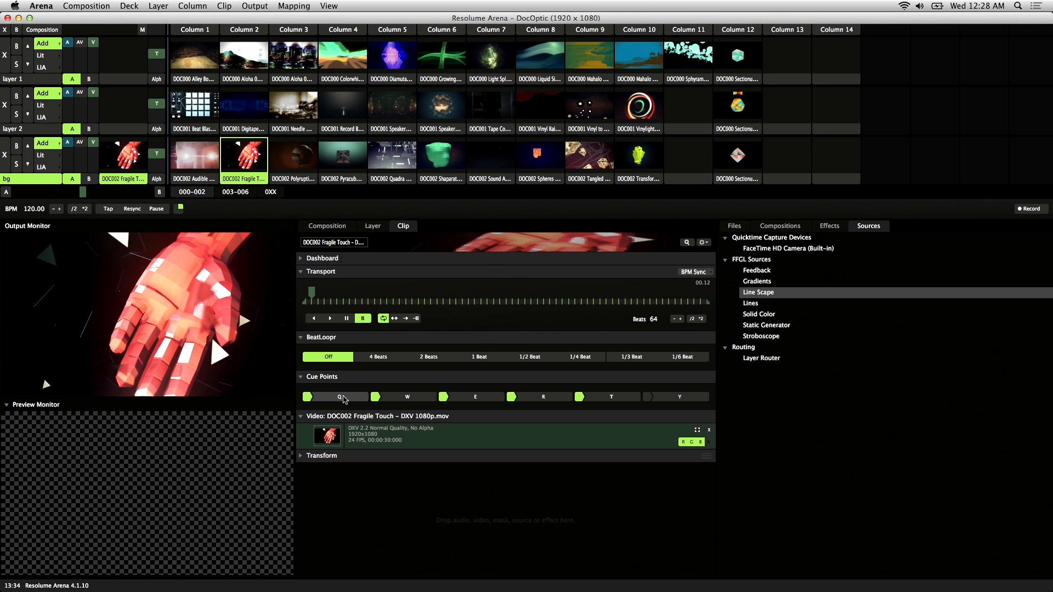
pyautogui.click(553, 400)
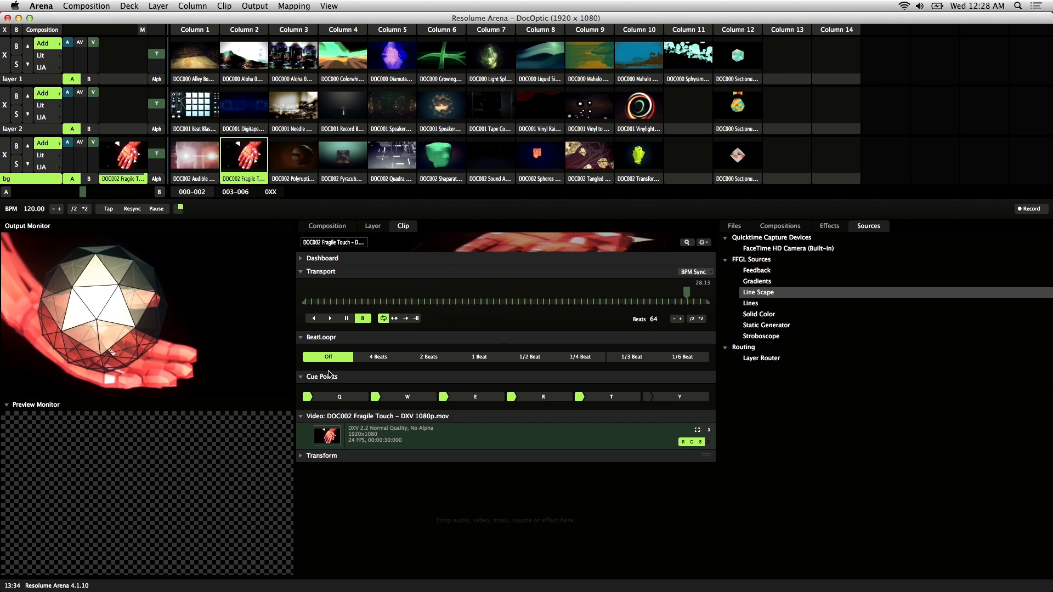
# Step: Try a 1 Beat BeatLoopr loop with jumps to the R cue point, and switch the looping off
pyautogui.click(483, 359)
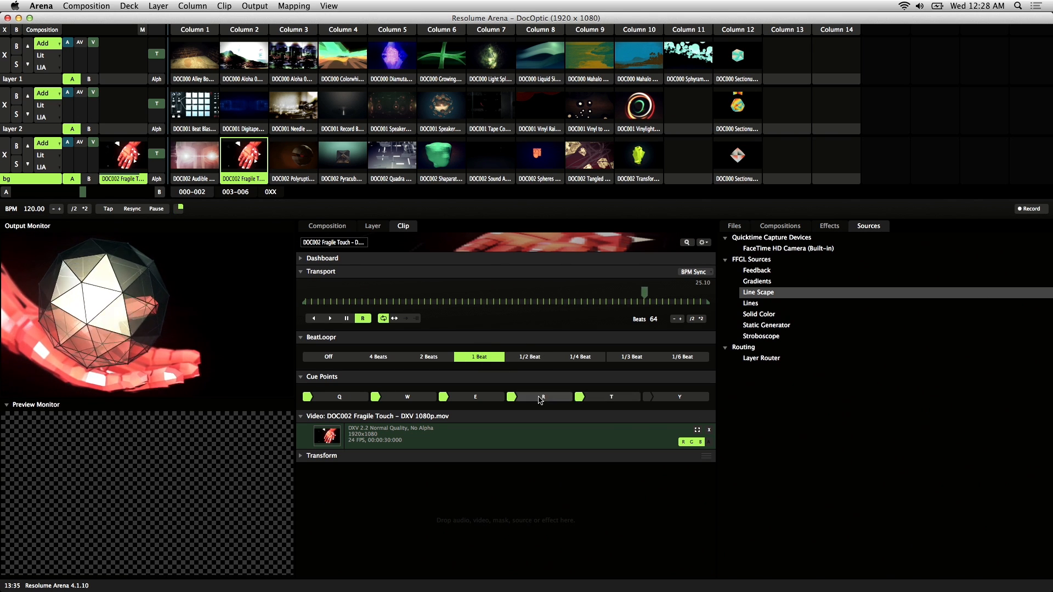
pyautogui.click(539, 399)
pyautogui.click(479, 356)
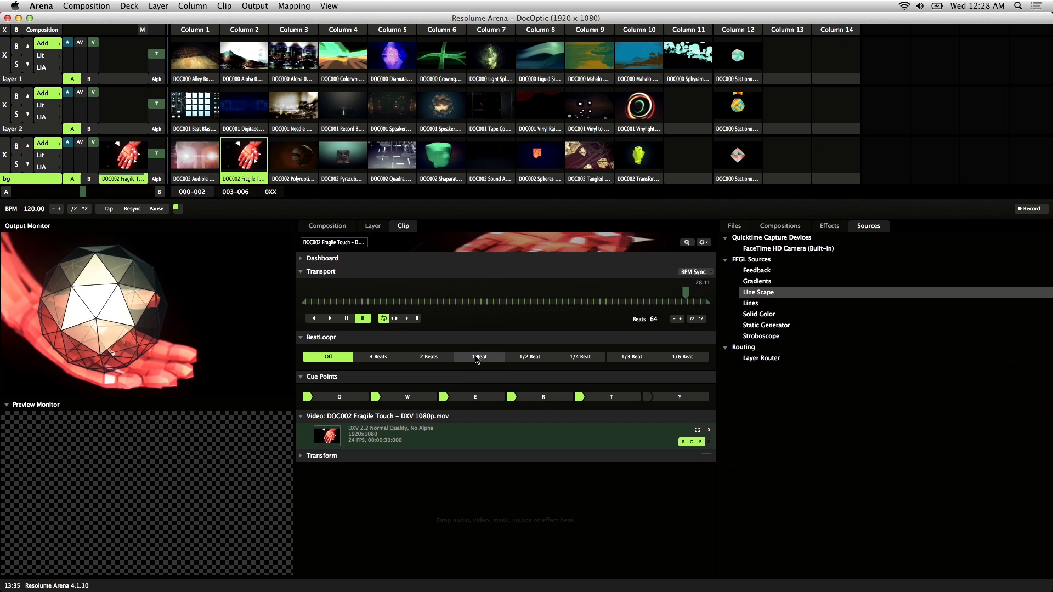
pyautogui.click(547, 397)
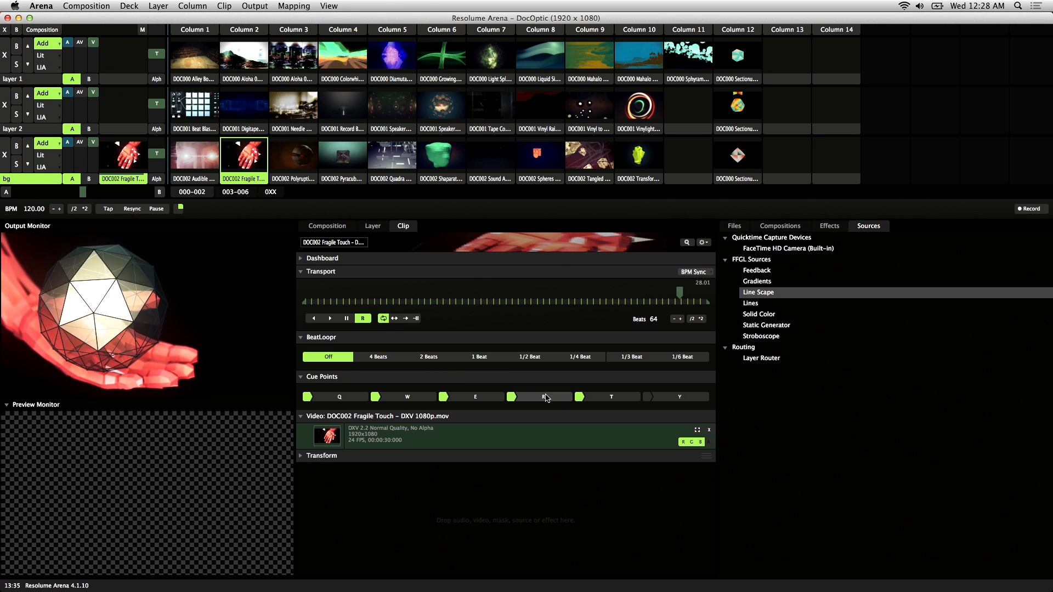
# Step: Set the clip to forward playback and return its transport mode to Timeline
pyautogui.click(330, 319)
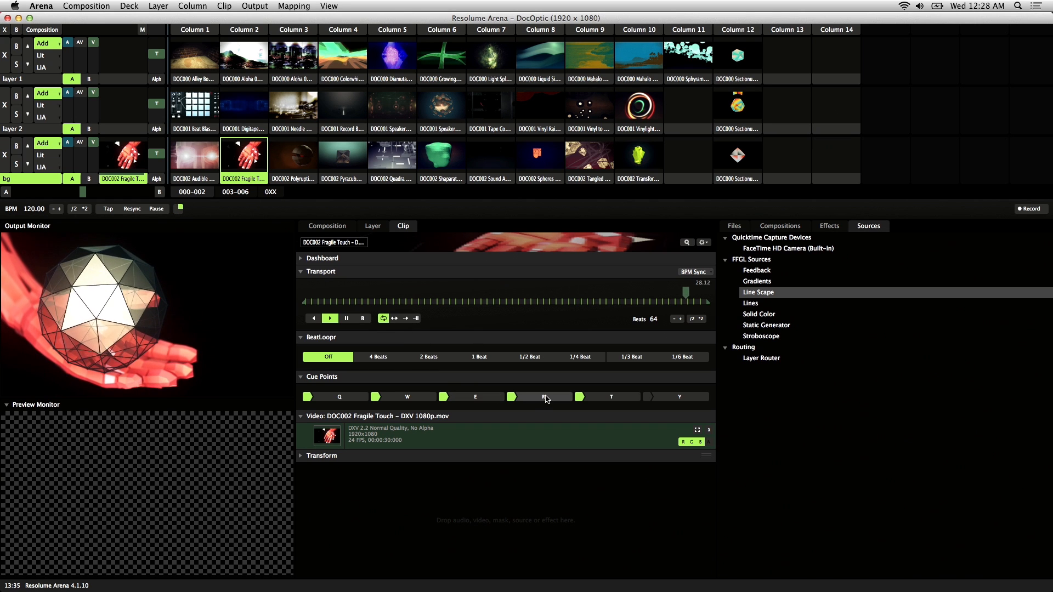
pyautogui.click(694, 272)
pyautogui.click(695, 280)
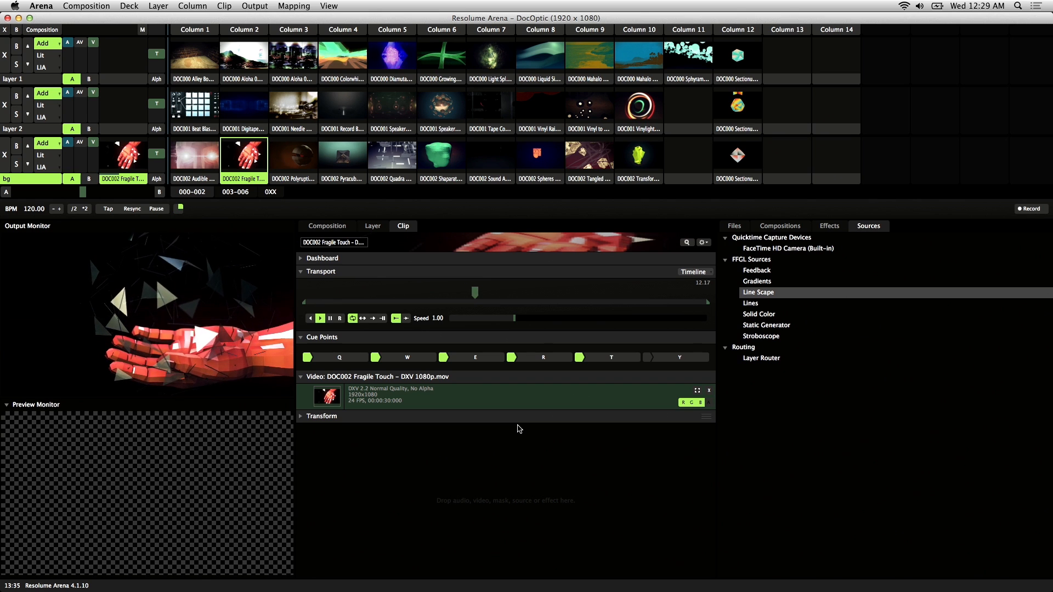
# Step: Switch to the 003-006 deck and check the Auto Pilot options of the Laser Spray clip in the bg layer
pyautogui.press('2')
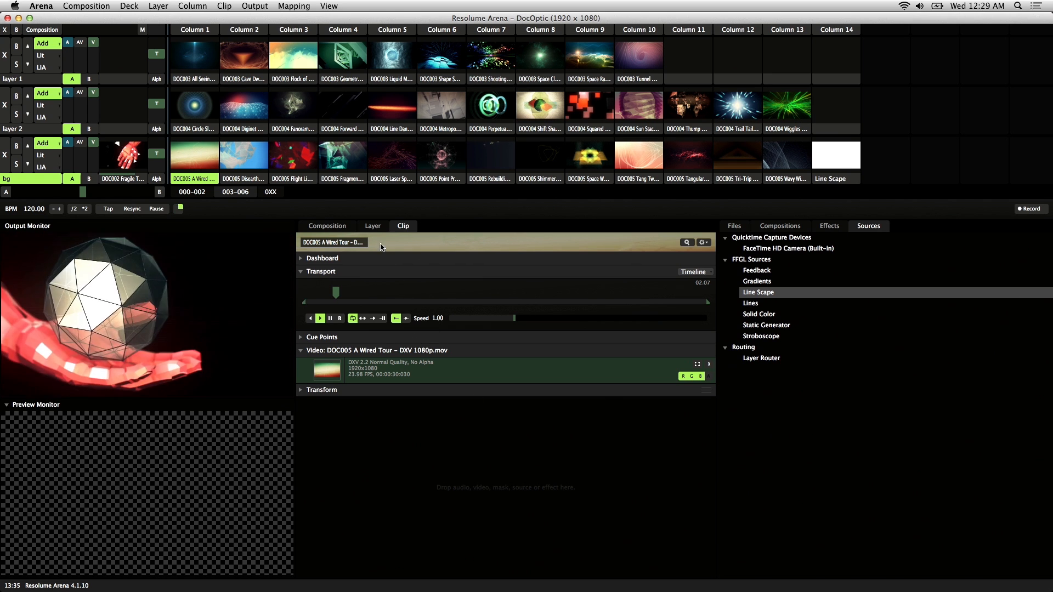
pyautogui.click(373, 227)
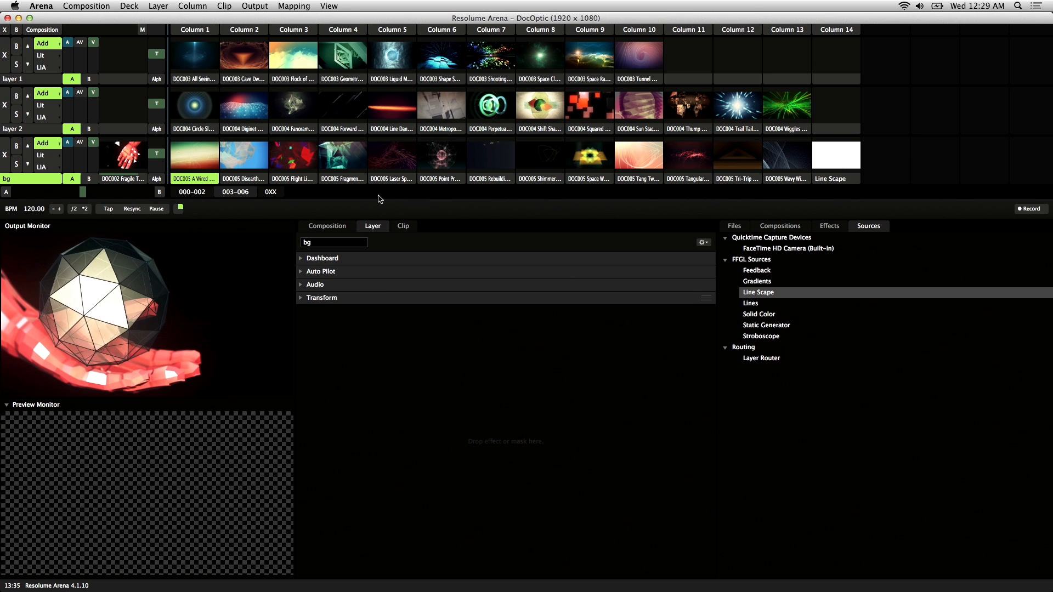
pyautogui.rightClick(390, 181)
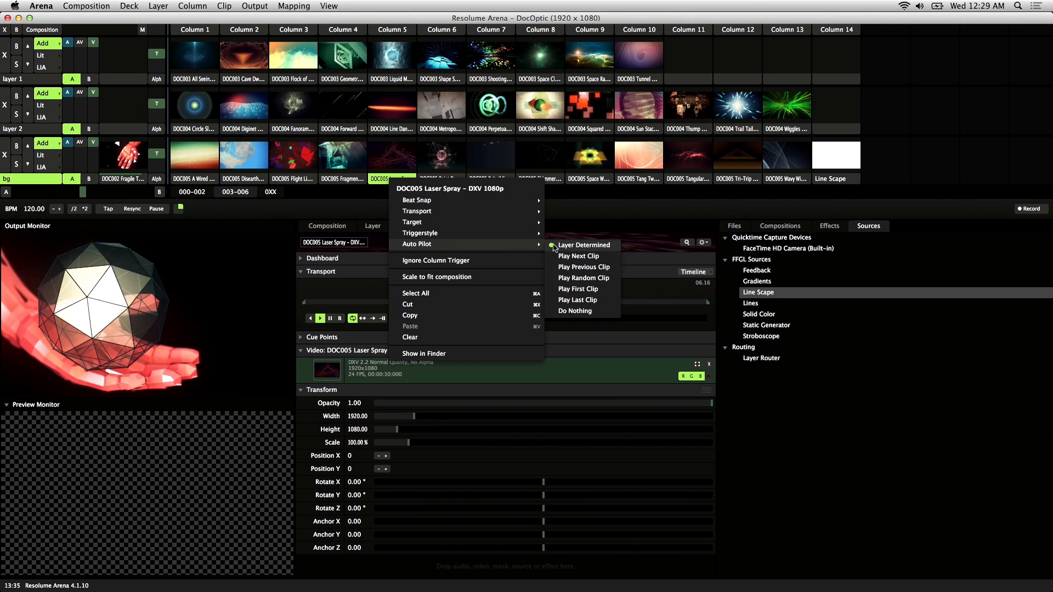
pyautogui.click(382, 181)
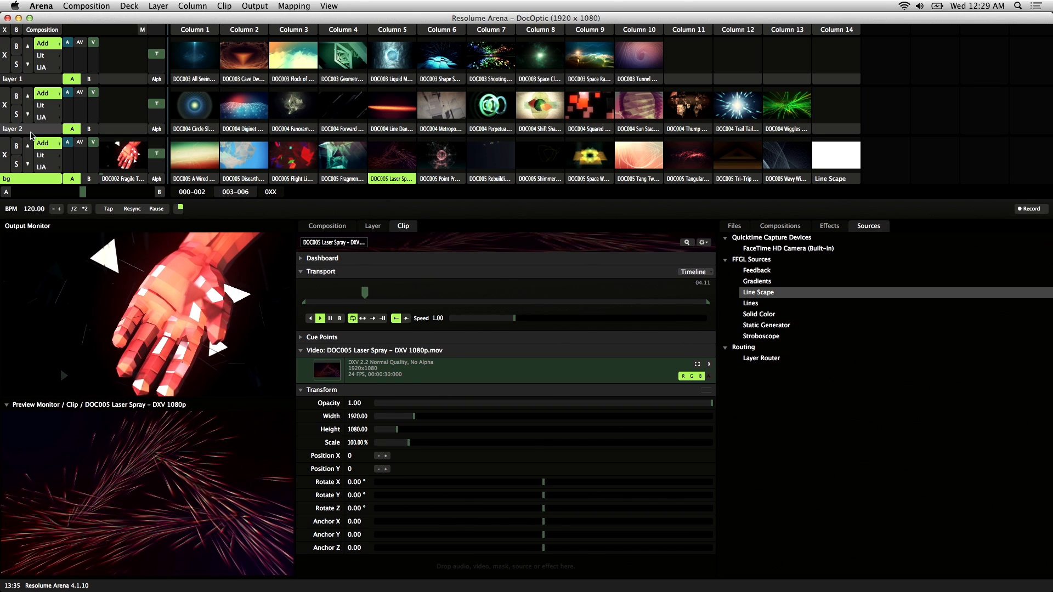
# Step: Clear the playing clip from the bg layer and start the A Wired Tour clip there
pyautogui.click(52, 180)
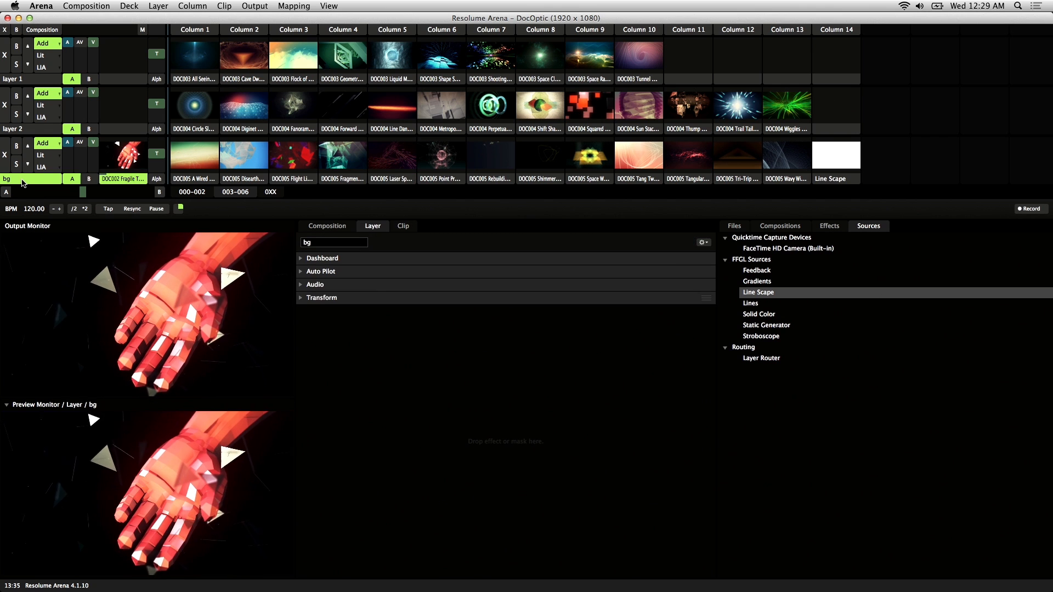
pyautogui.click(5, 155)
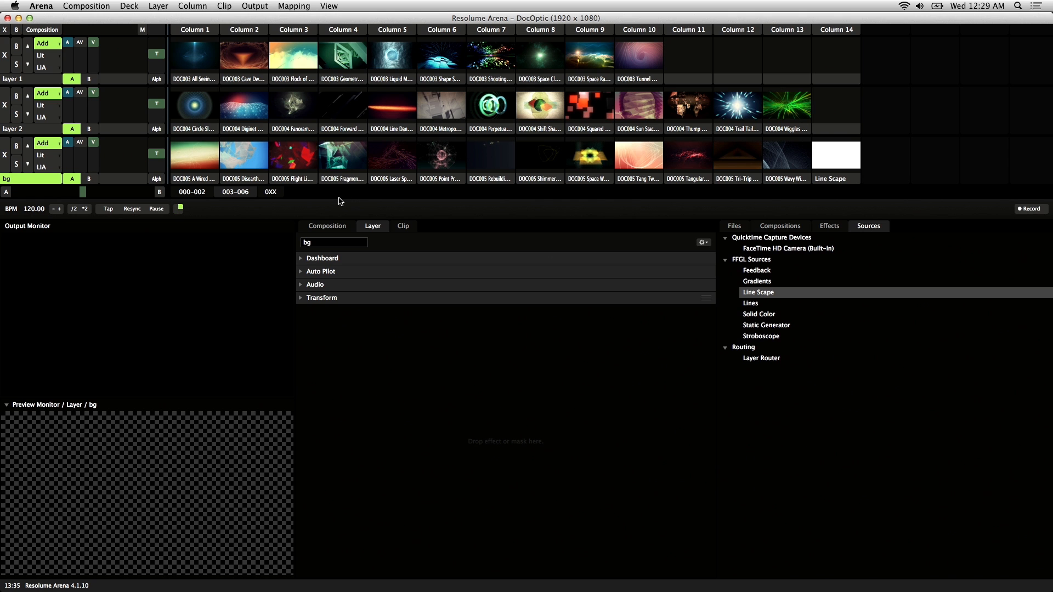
pyautogui.click(207, 161)
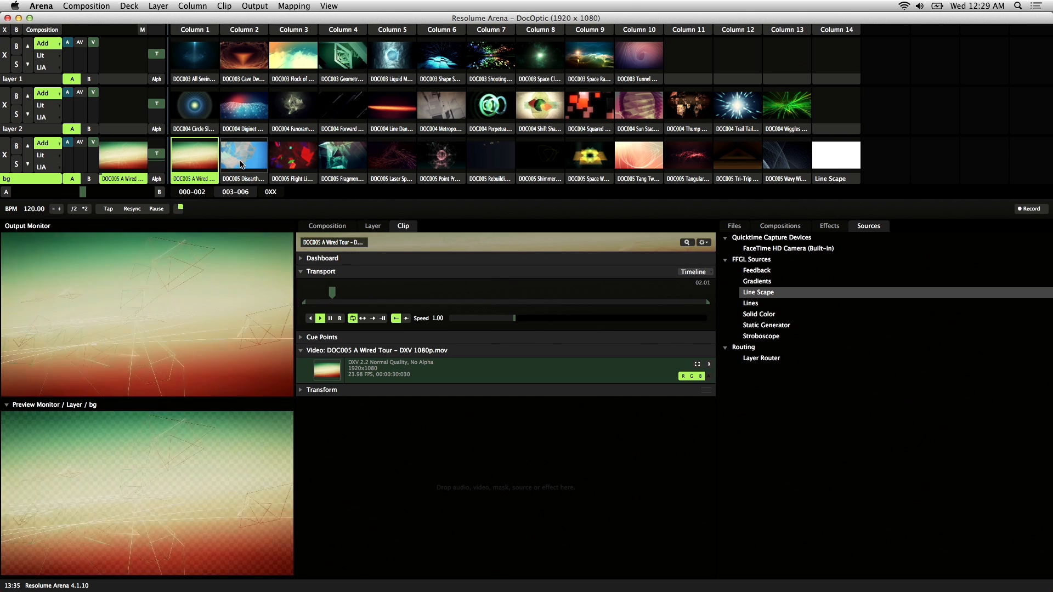
# Step: Expand the bg layer's Auto Pilot settings and set it to play backward through the clips
pyautogui.click(374, 227)
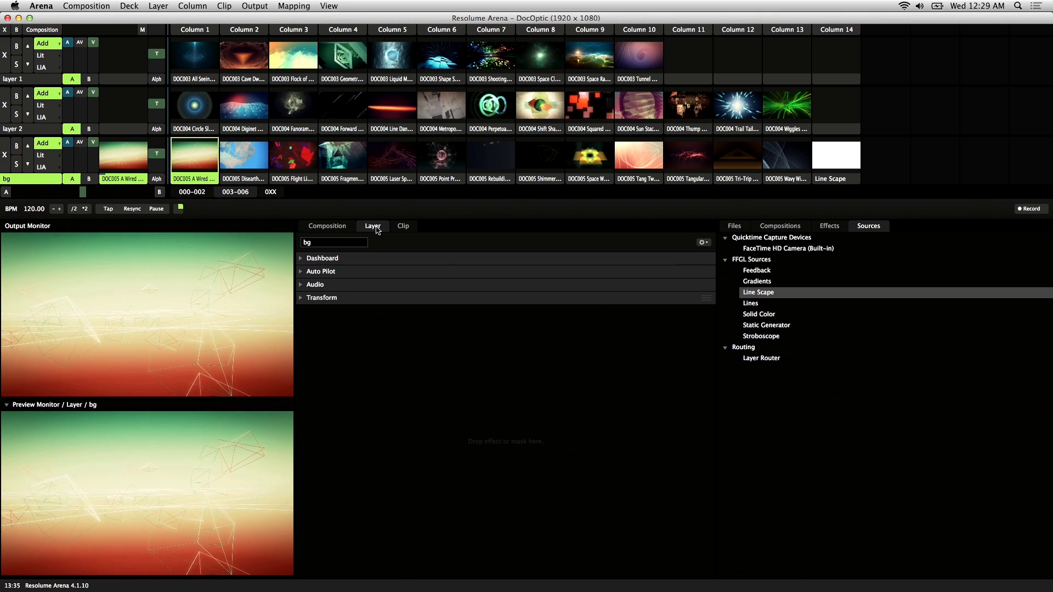
pyautogui.click(300, 273)
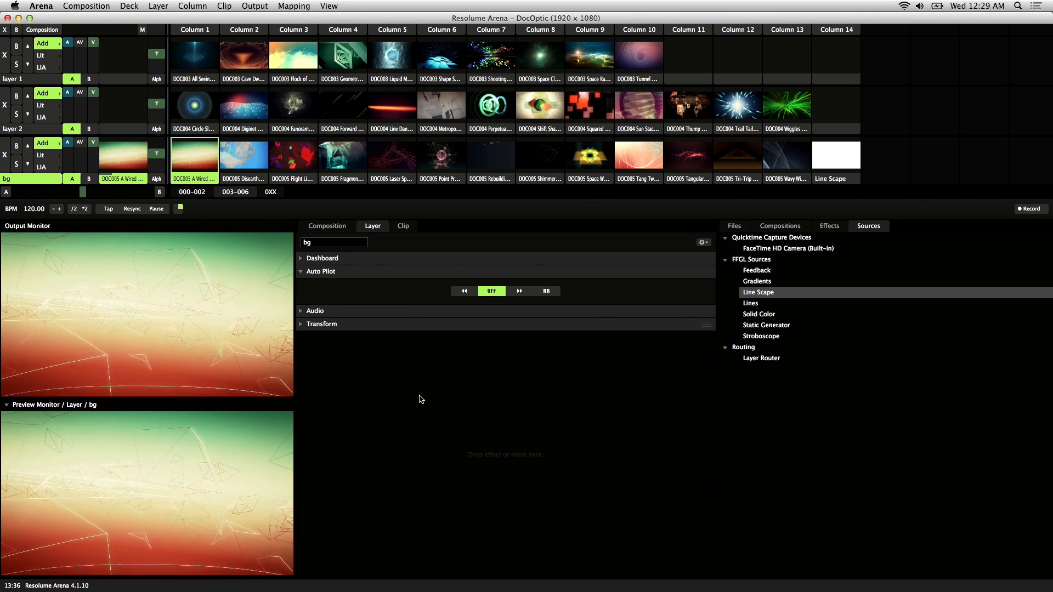
pyautogui.click(464, 290)
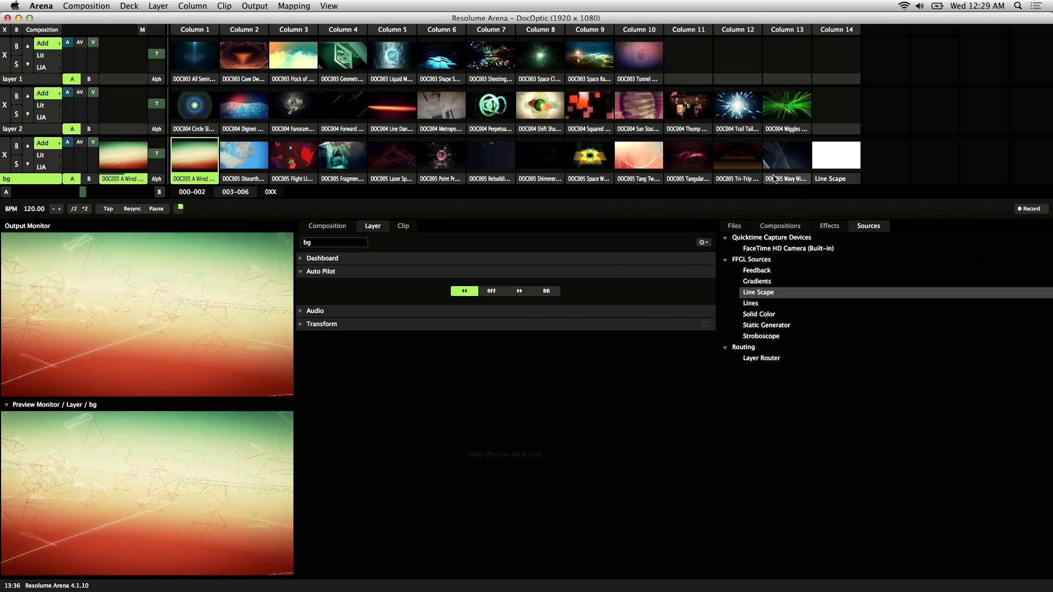
# Step: Play the Point Process clip and change the bg layer's Auto Pilot to forward, and finally to random
pyautogui.click(447, 166)
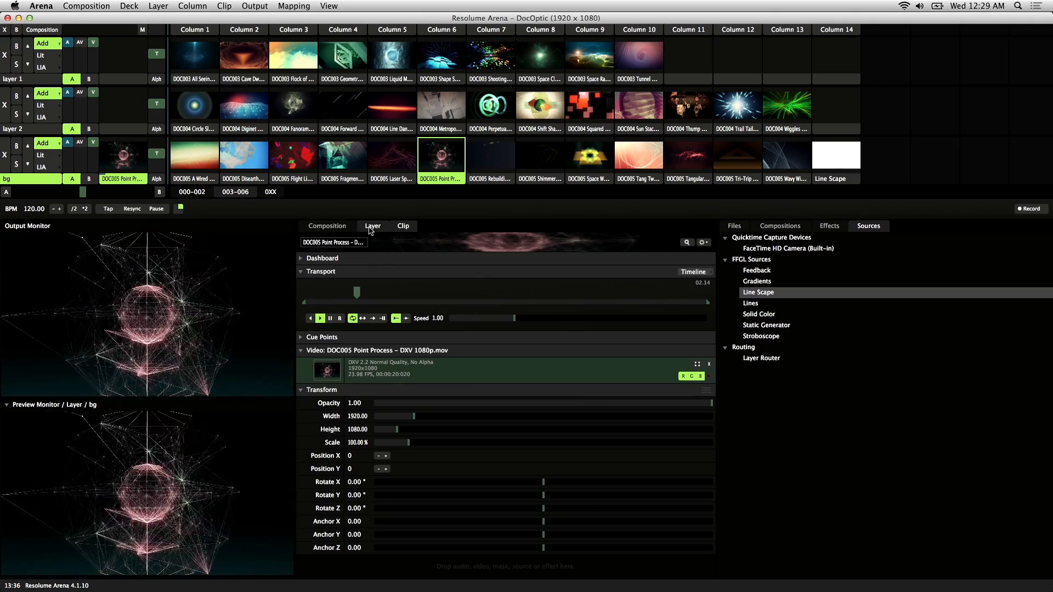
pyautogui.click(372, 226)
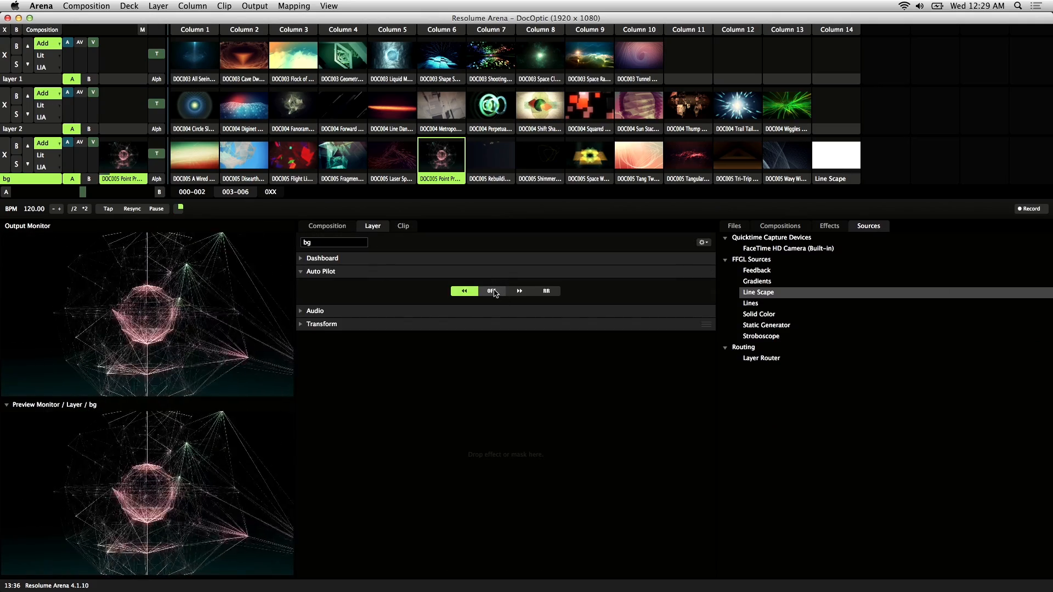
pyautogui.click(521, 292)
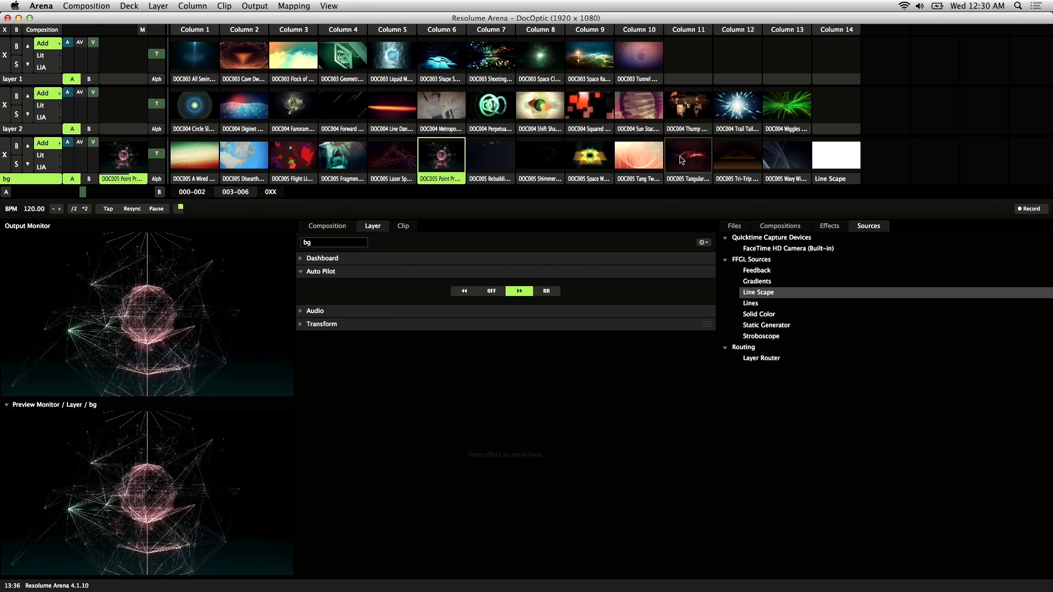
pyautogui.click(549, 291)
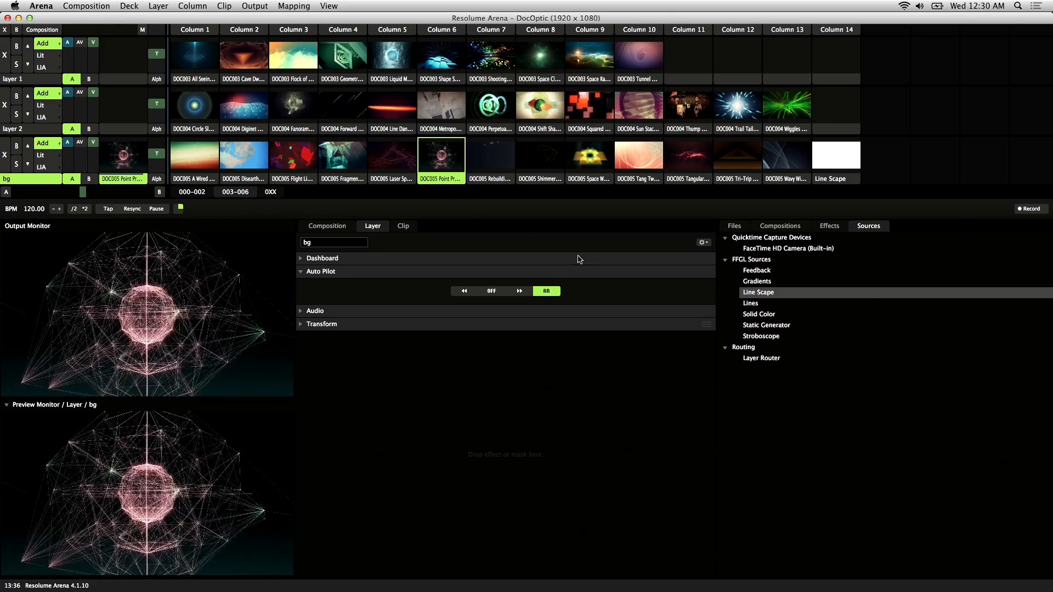
# Step: Test the random Auto Pilot by scrubbing the Point Process, Rebuilding Pyramids and Wavy Wires clips toward their ends
pyautogui.click(434, 180)
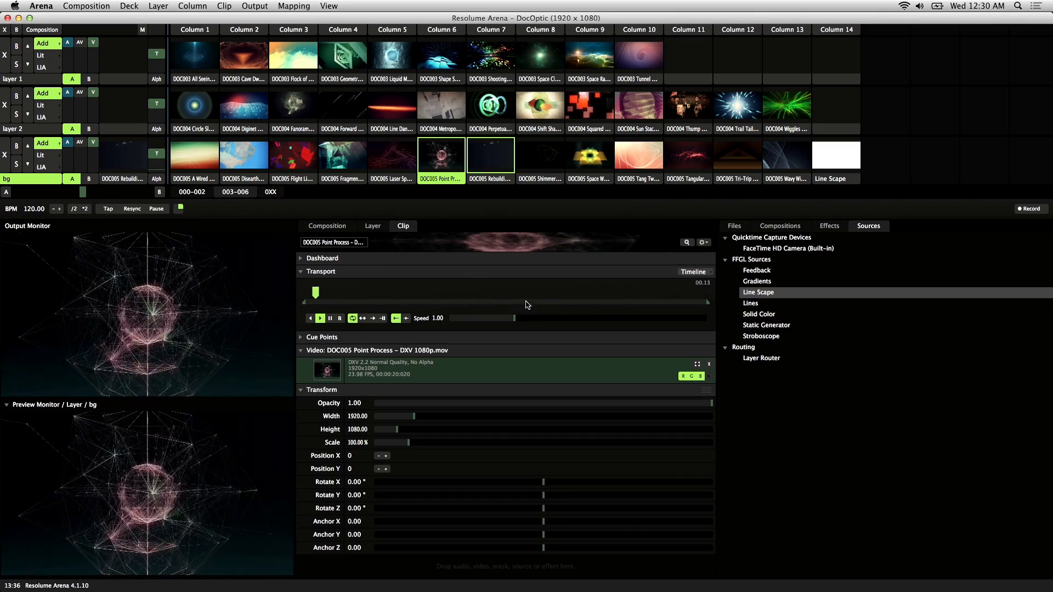
pyautogui.click(373, 226)
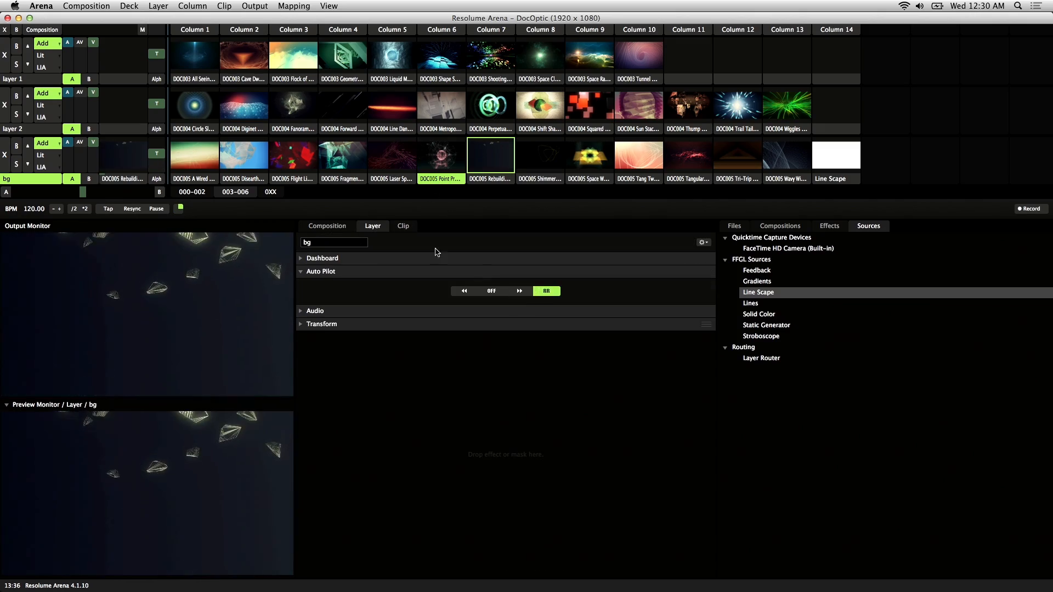
pyautogui.click(413, 228)
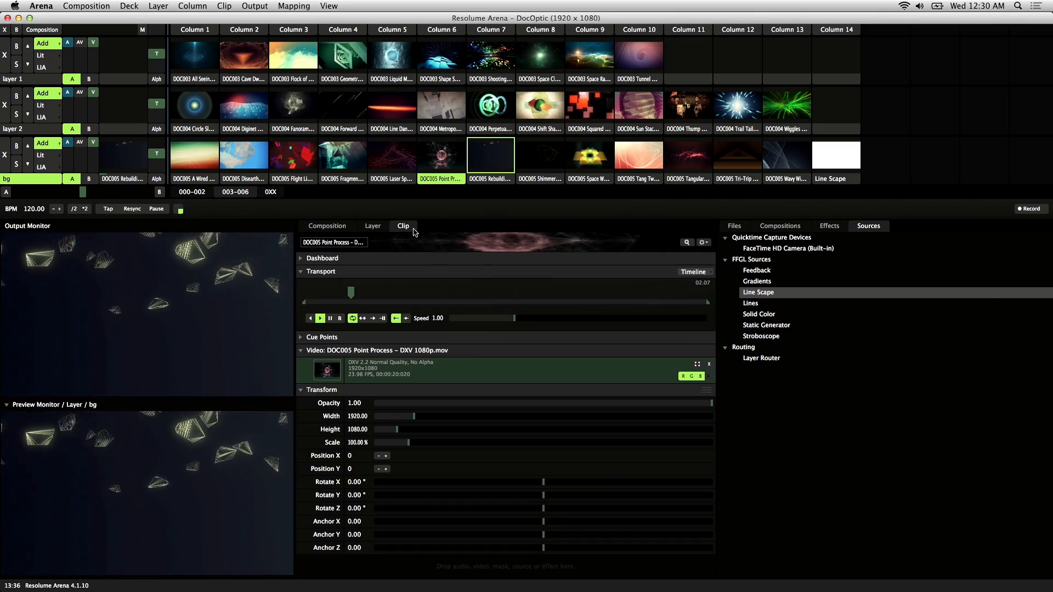
pyautogui.click(490, 179)
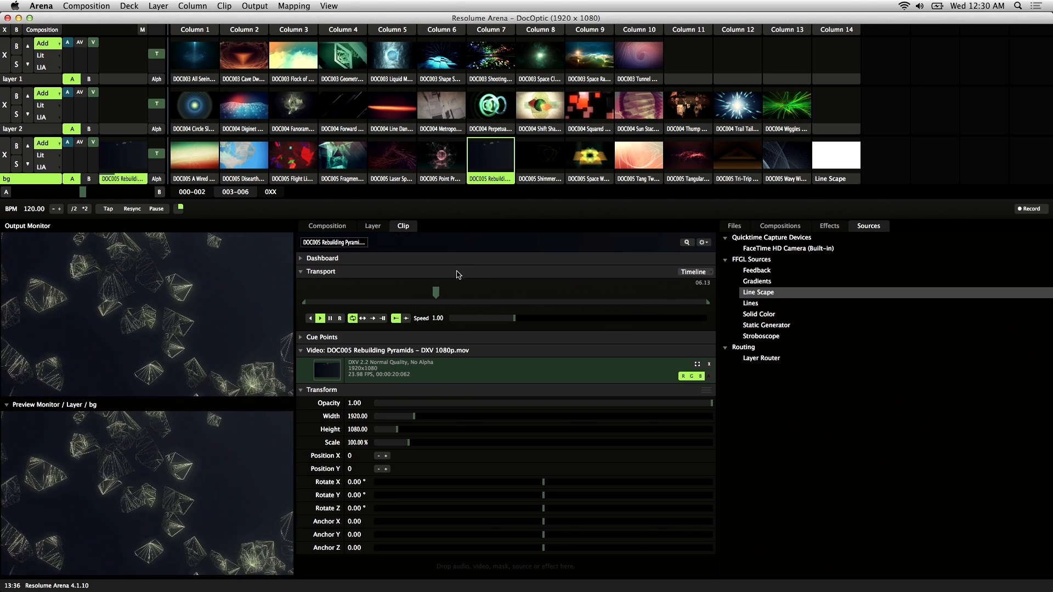
pyautogui.moveTo(445, 292); pyautogui.dragTo(620, 294)
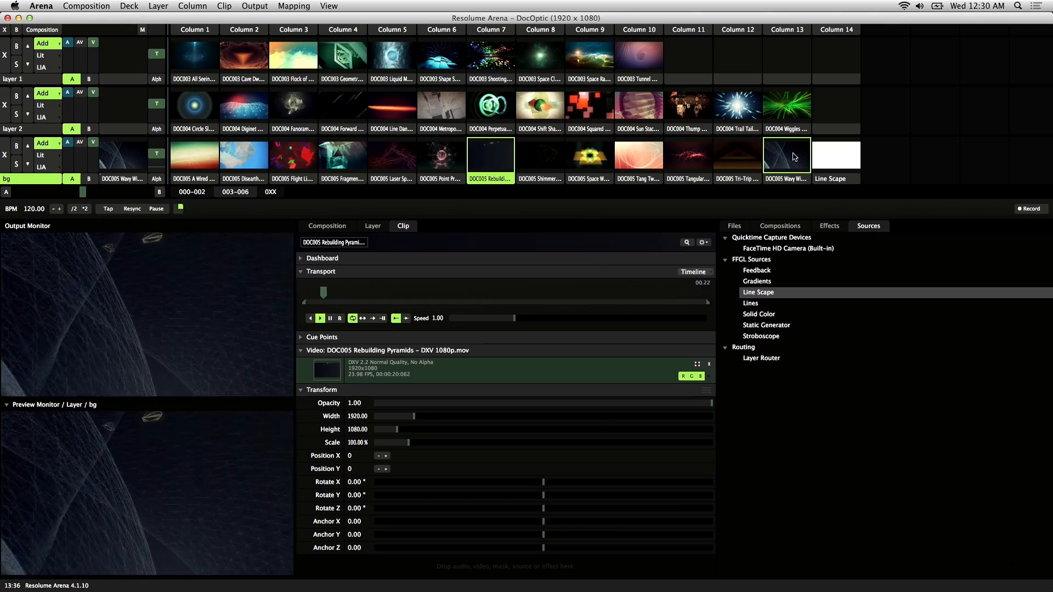
pyautogui.click(797, 181)
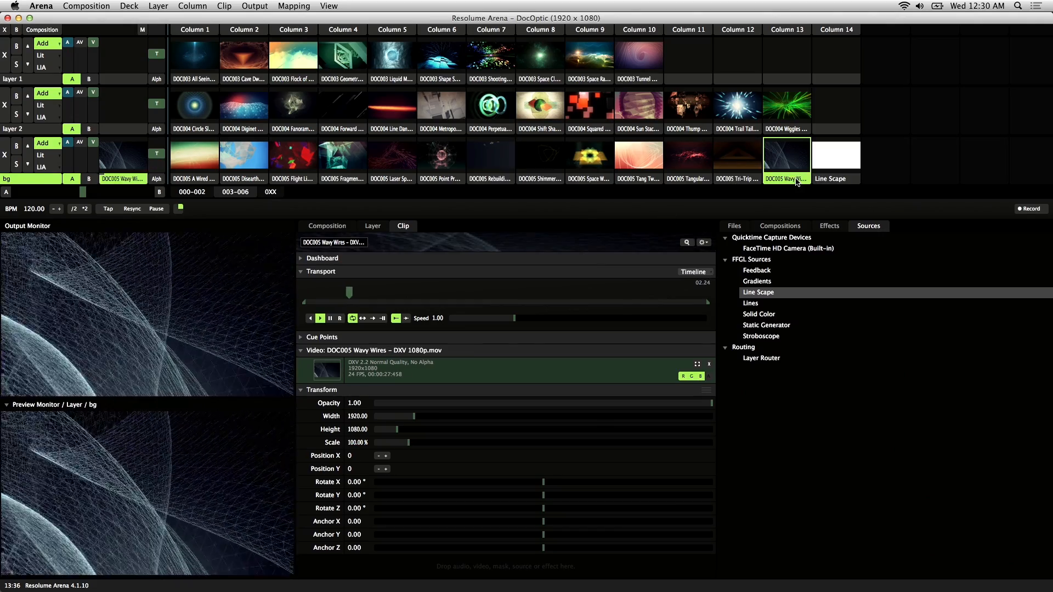
pyautogui.moveTo(365, 293); pyautogui.dragTo(683, 294)
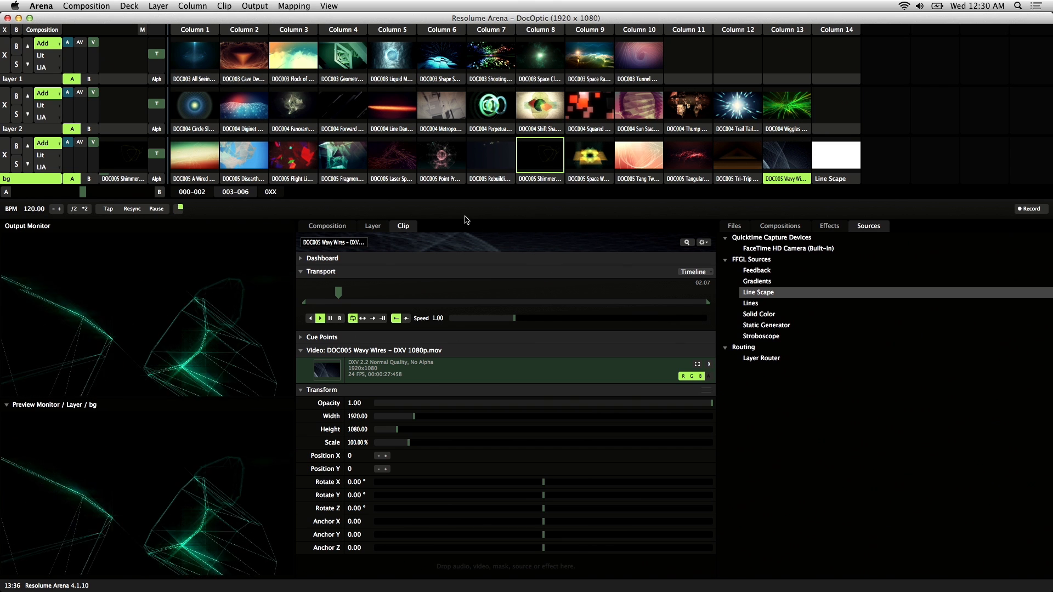
# Step: Set the Fragmentilized clip's own Auto Pilot to Play Previous Clip and play that clip in the bg layer
pyautogui.click(343, 183)
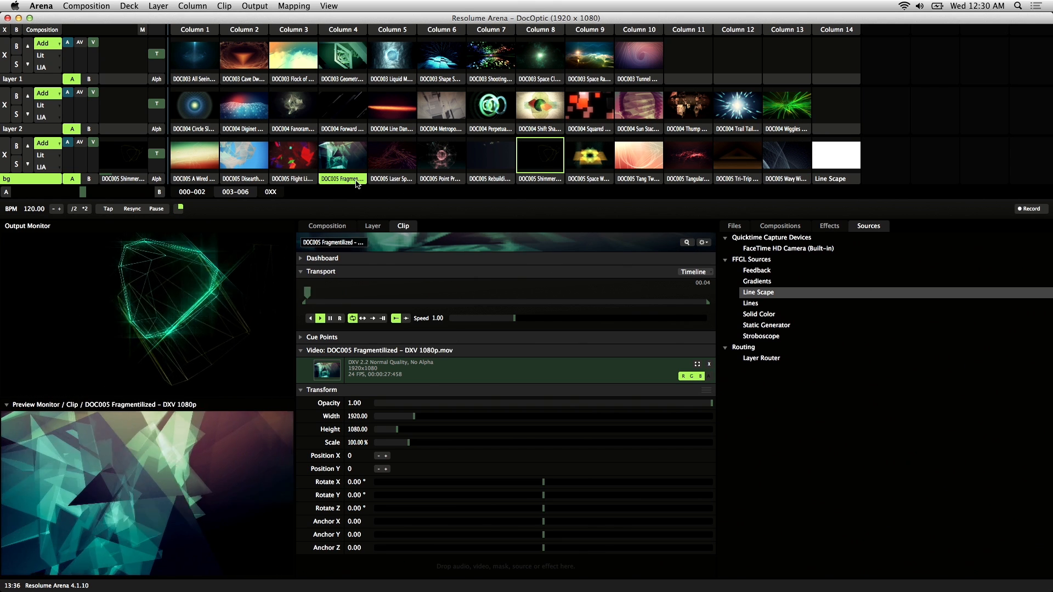
pyautogui.rightClick(351, 182)
pyautogui.moveTo(414, 248)
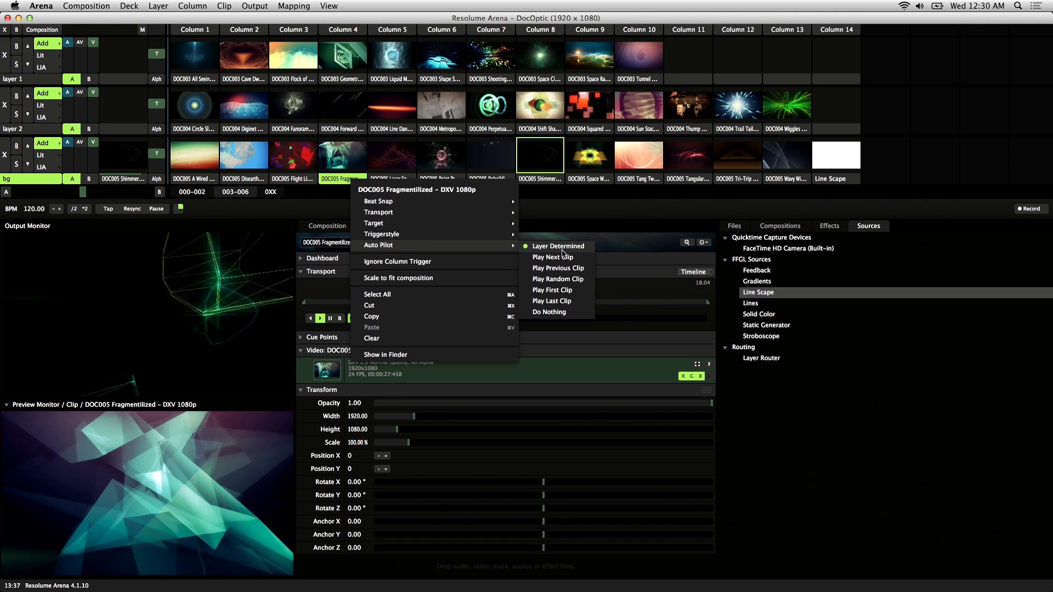
pyautogui.click(572, 270)
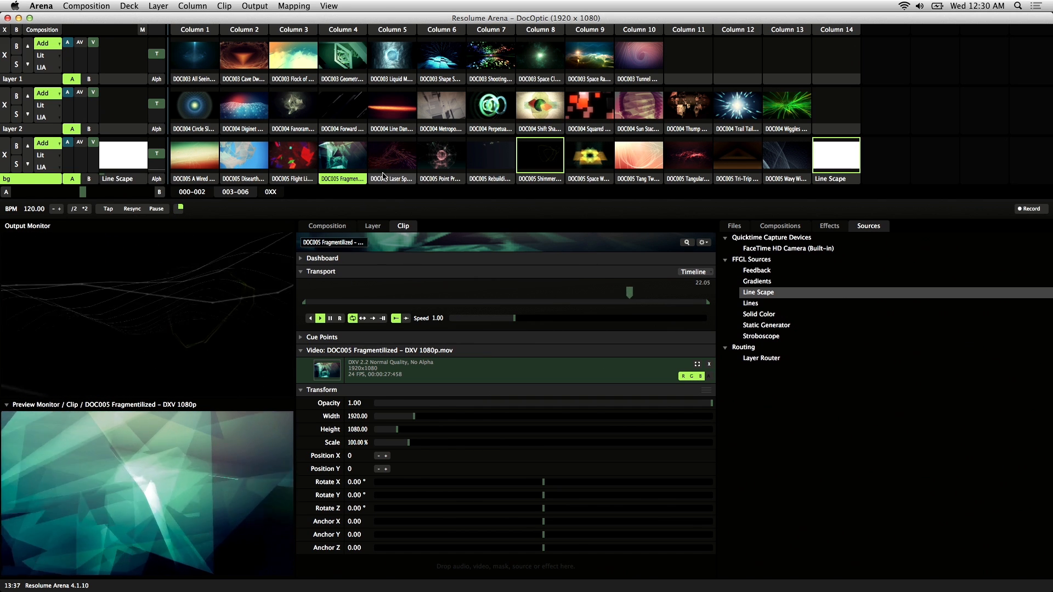
pyautogui.click(342, 160)
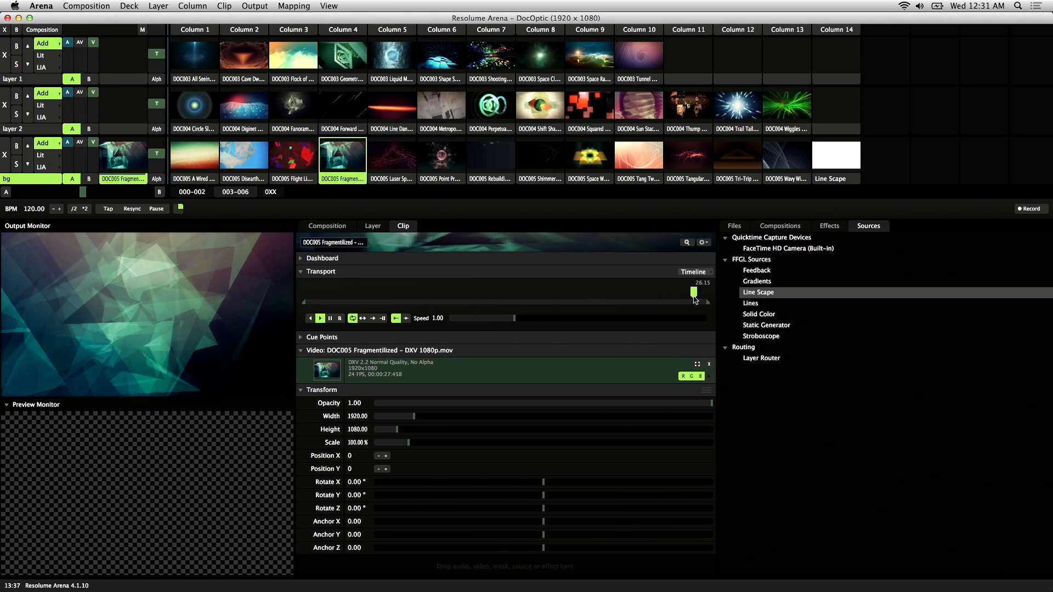
# Step: Set the Flight Light clip's own Auto Pilot to Play Previous Clip and test it by scrubbing that clip toward its end
pyautogui.click(291, 162)
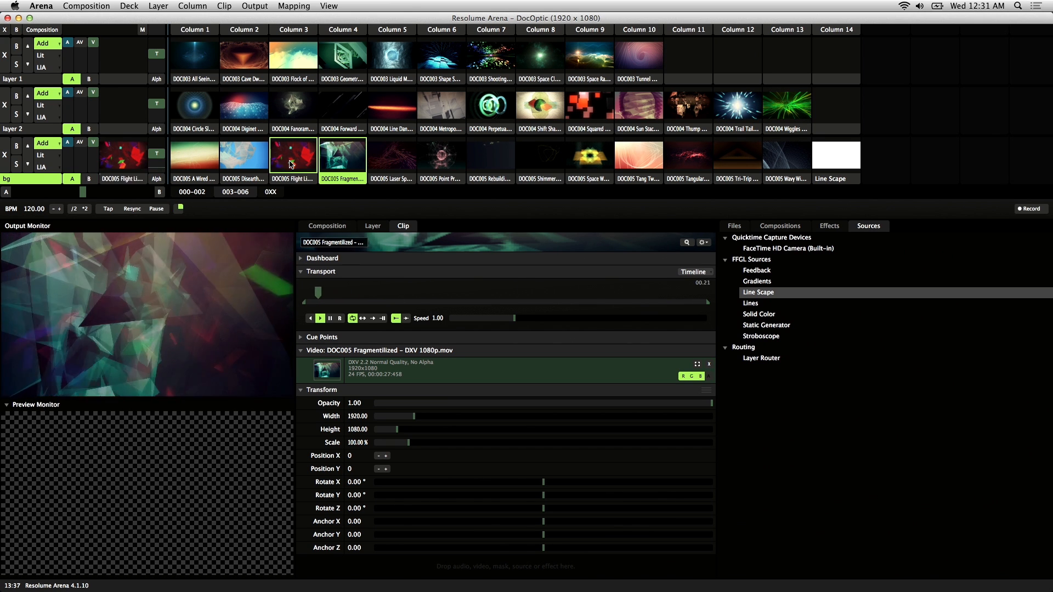
pyautogui.click(301, 178)
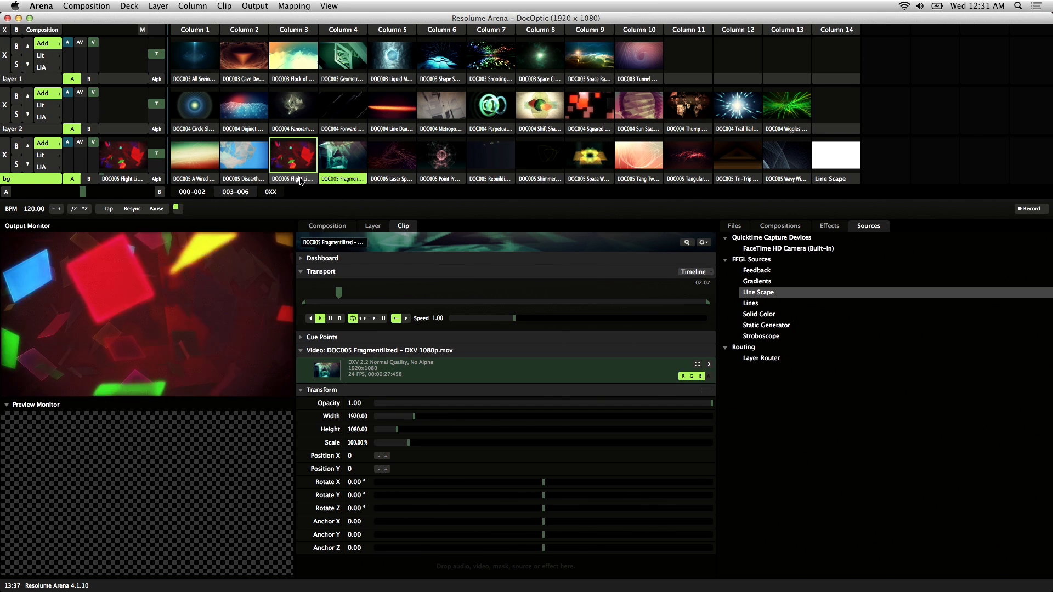
pyautogui.rightClick(303, 180)
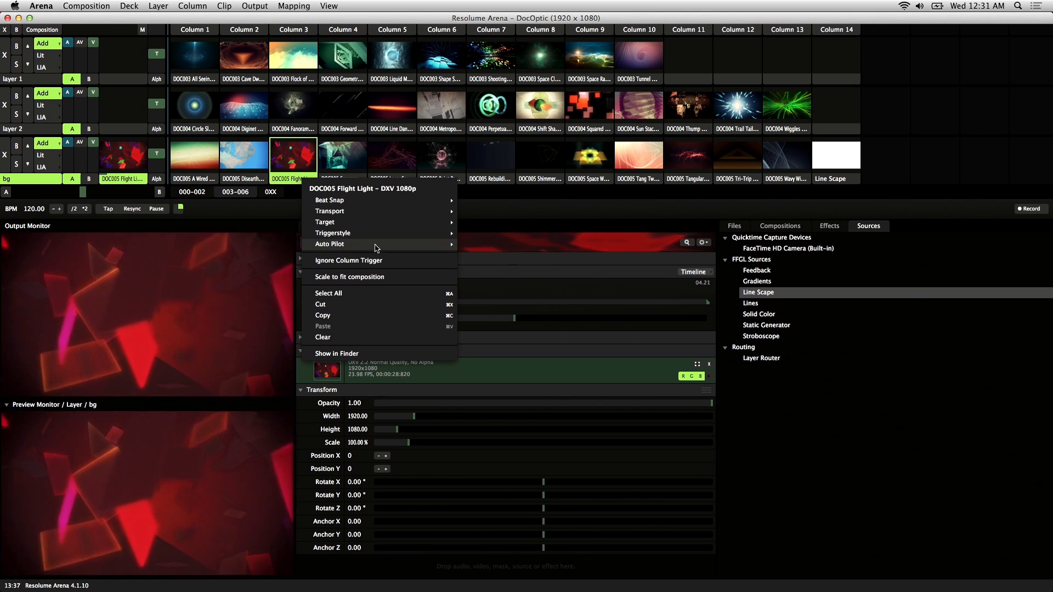
pyautogui.moveTo(371, 245)
pyautogui.click(488, 278)
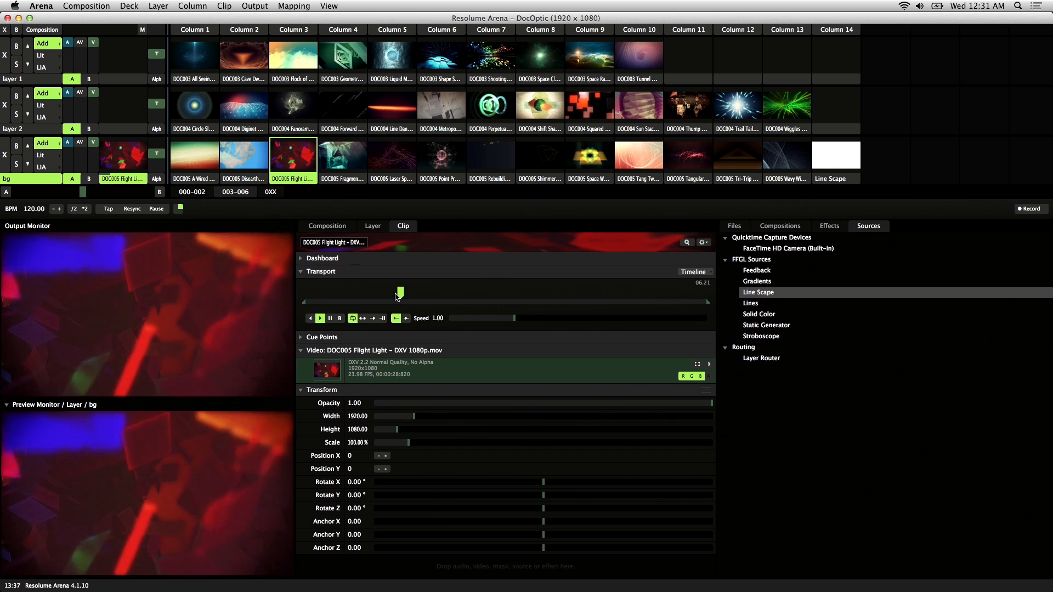
pyautogui.moveTo(414, 292); pyautogui.dragTo(639, 299)
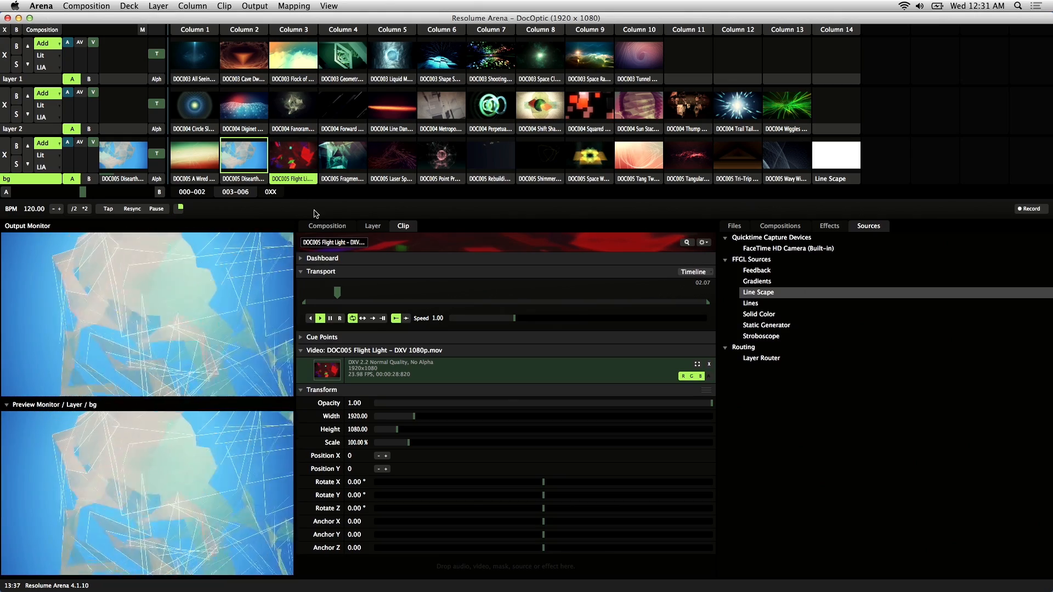
# Step: Play the Laser Spray clip and the Line Scape source in the bg layer and examine their clip settings, including Line Scape's duration
pyautogui.click(342, 179)
pyautogui.click(403, 166)
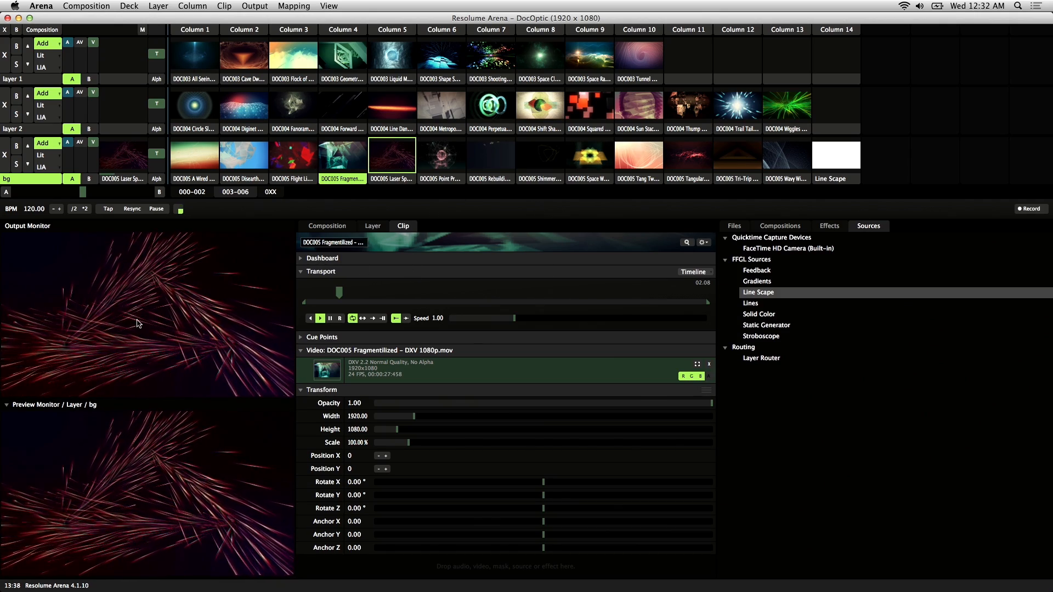
pyautogui.click(391, 179)
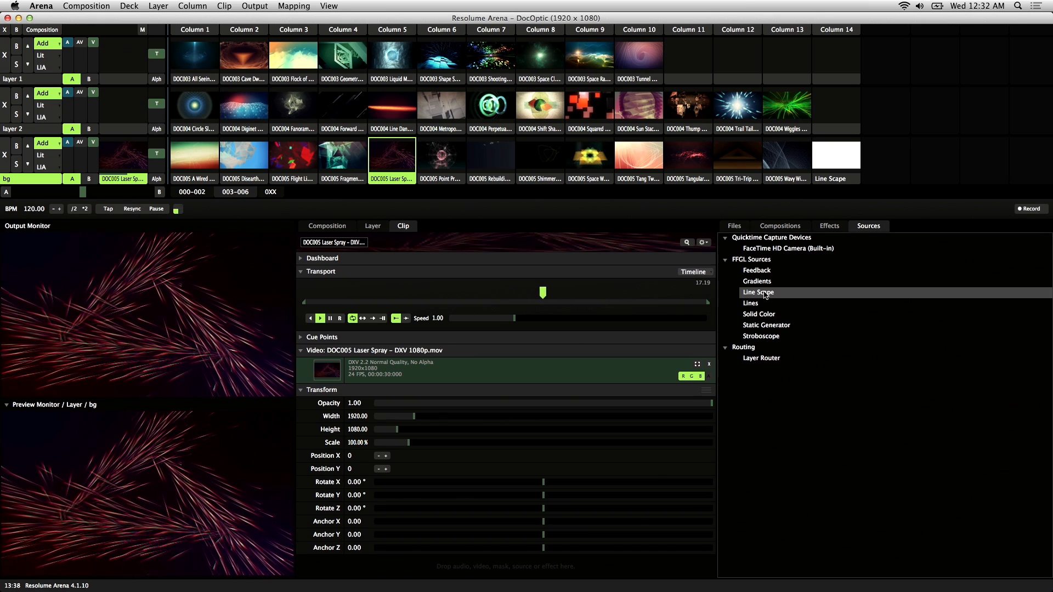
pyautogui.click(830, 163)
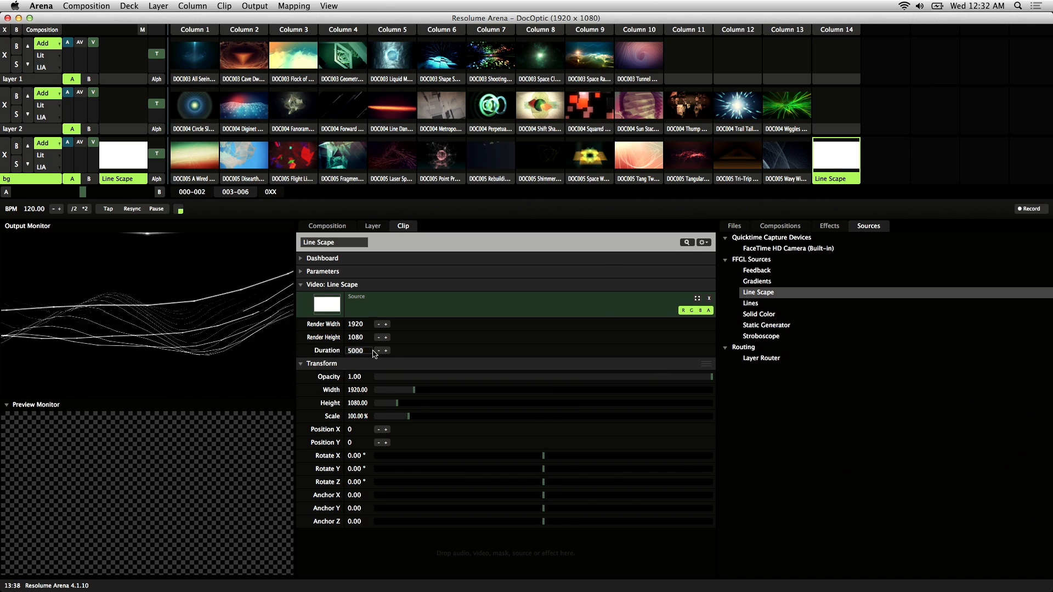
# Step: Play the Flight Light clip in the bg layer and show the composition output full screen
pyautogui.click(313, 166)
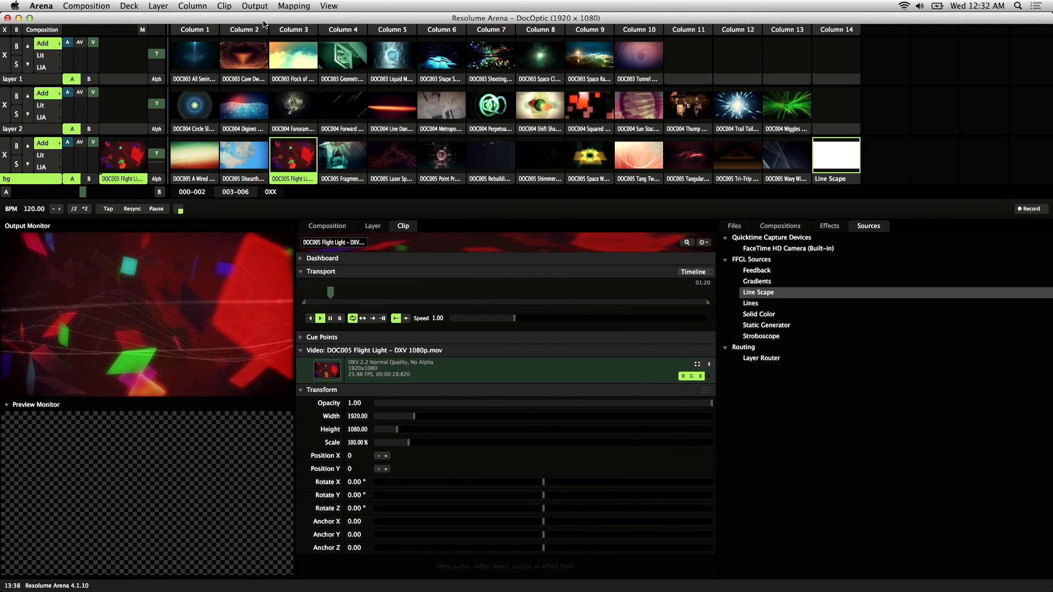
pyautogui.click(255, 5)
pyautogui.click(285, 64)
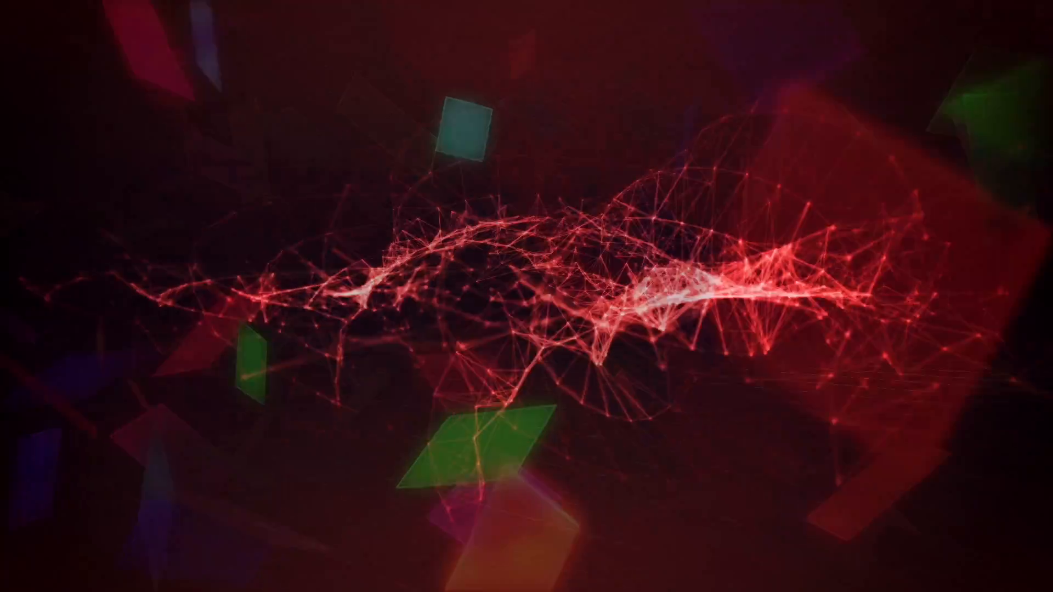